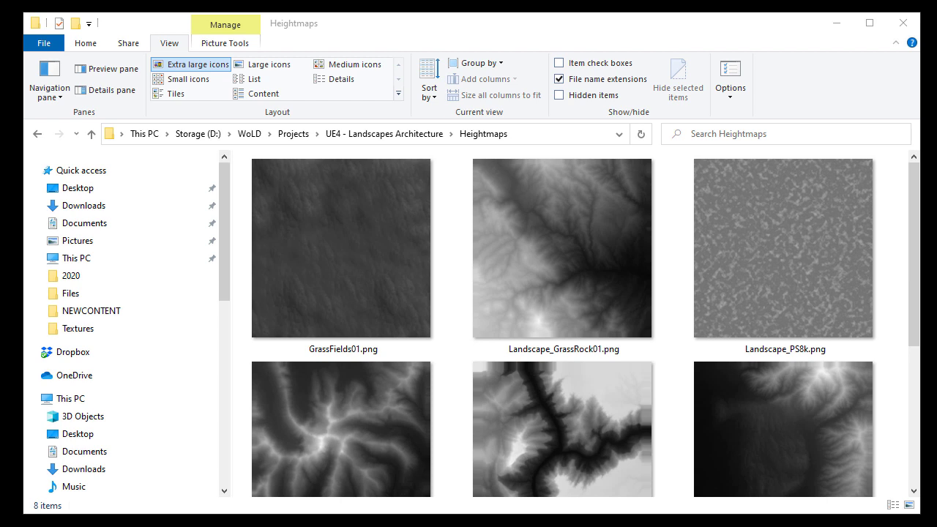
# Look through the PNG heightmap thumbnails in the Heightmaps folder, from GrassFields01 to Landscape_Snow2
pyautogui.moveTo(915, 249); pyautogui.dragTo(888, 233)
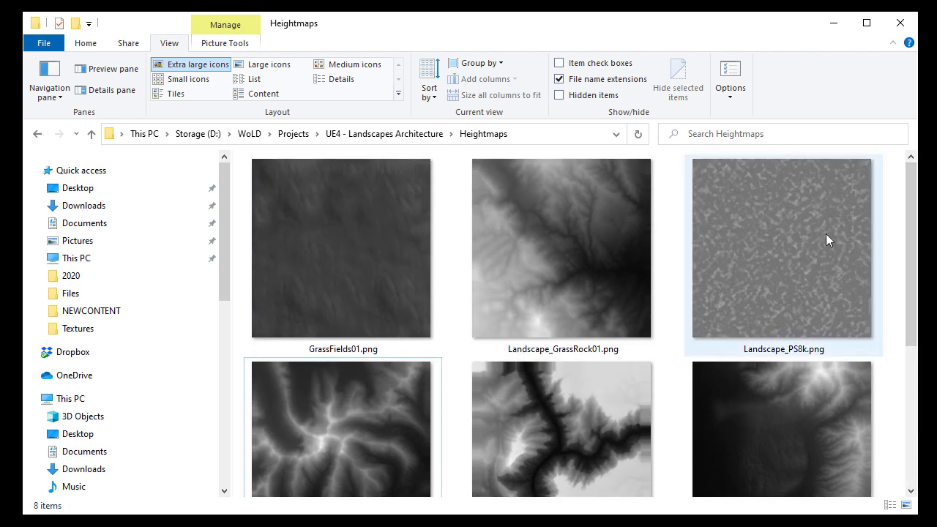
pyautogui.moveTo(764, 237)
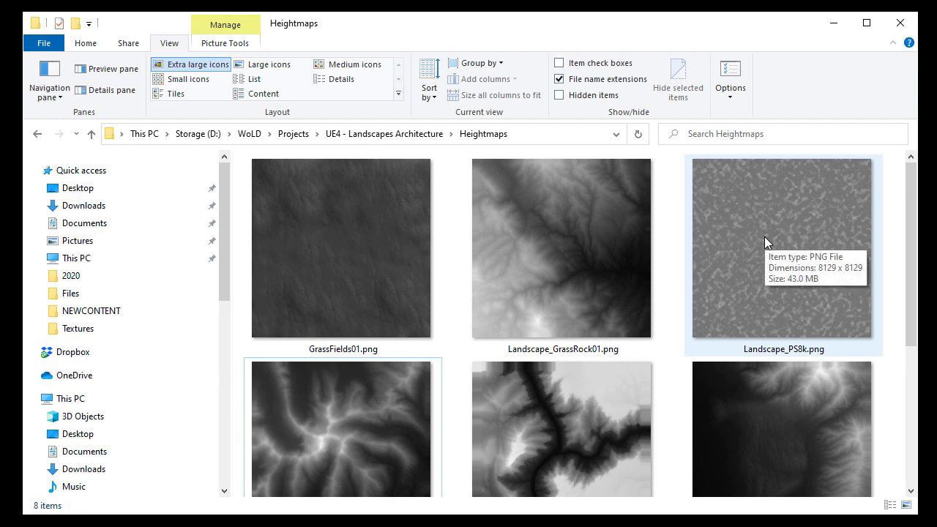
pyautogui.scroll(-3, 759, 260)
pyautogui.scroll(1, 759, 264)
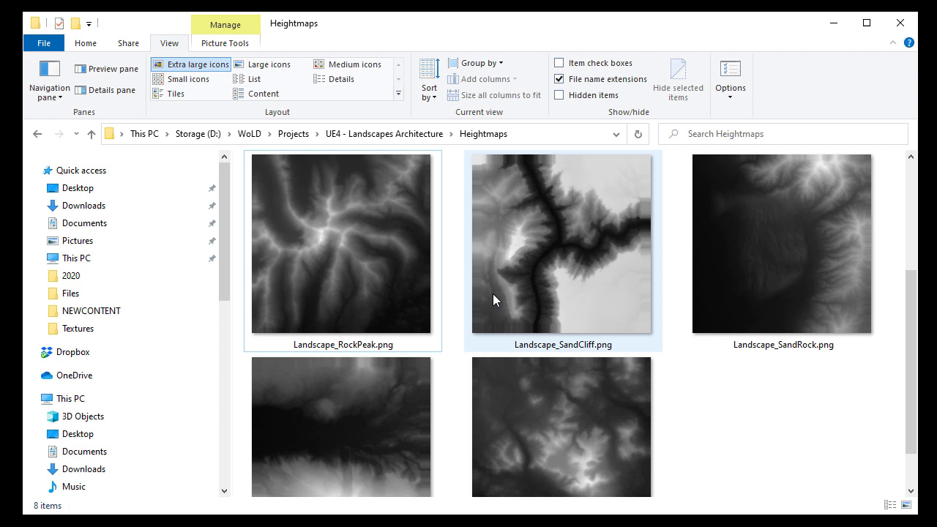
pyautogui.scroll(3, 355, 377)
pyautogui.scroll(-4, 357, 373)
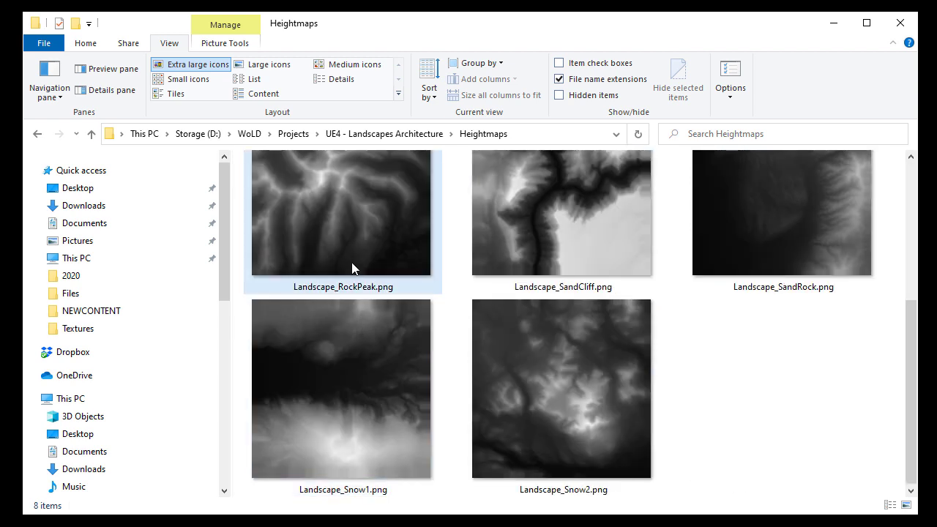
pyautogui.scroll(1, 373, 277)
pyautogui.moveTo(393, 284)
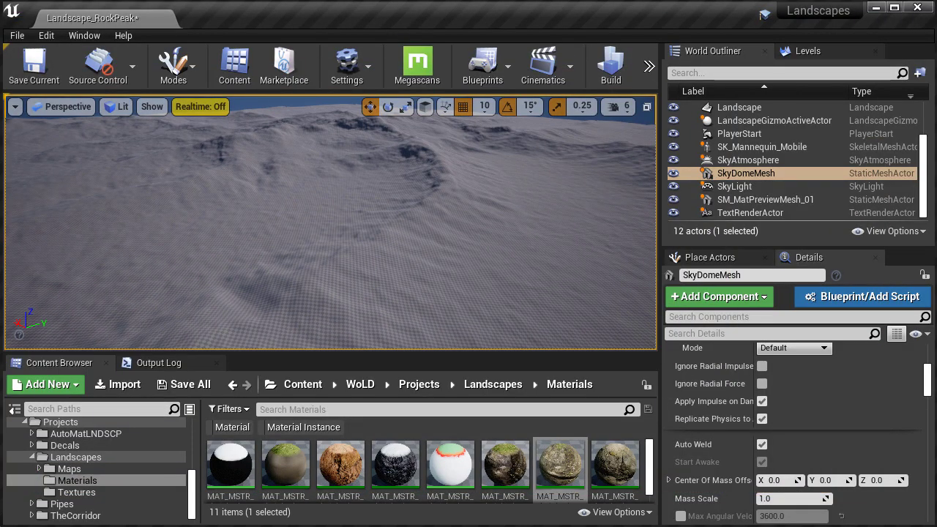
# Assign MAT_MSTR_AutoLndsp_3TX_RockPeaks_INST as the landscape material of the Landscape actor in the Landscape_RockPeak level
pyautogui.scroll(-2, 505, 472)
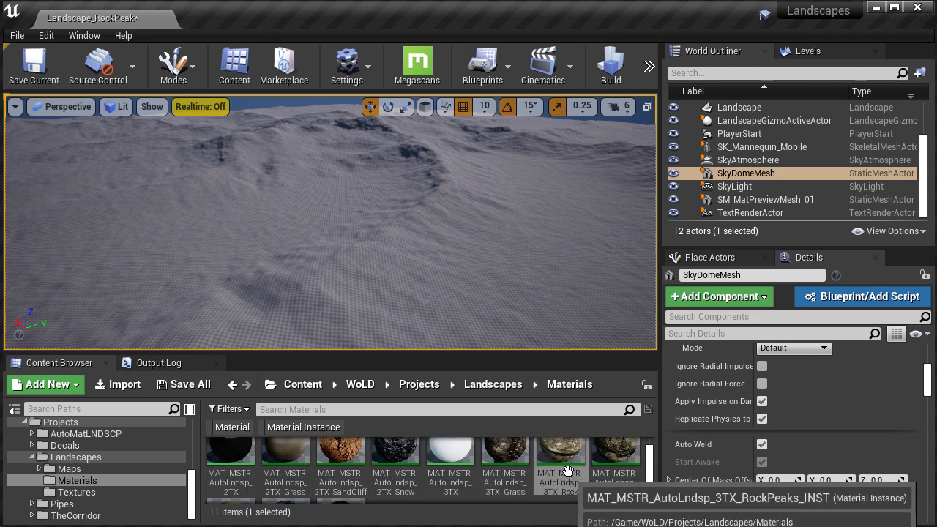
pyautogui.click(521, 282)
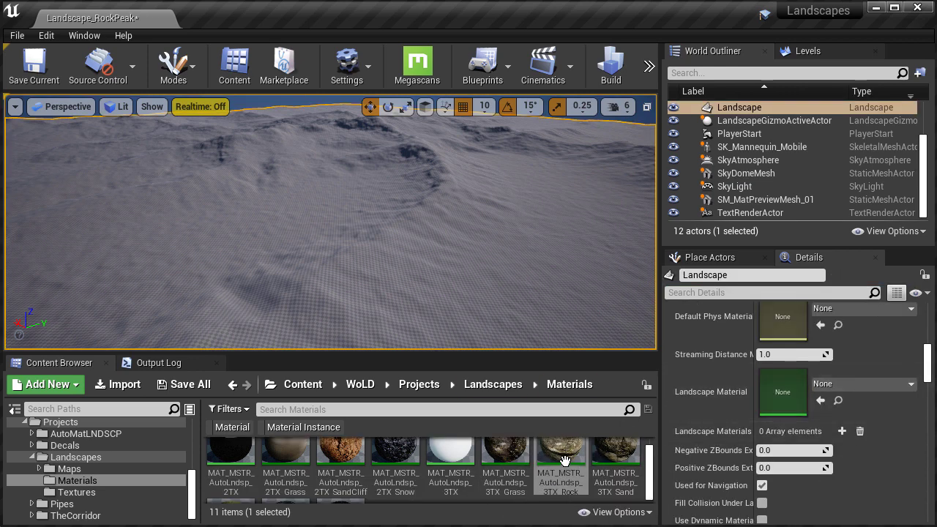
pyautogui.moveTo(560, 463); pyautogui.dragTo(773, 377)
pyautogui.scroll(-5, 495, 291)
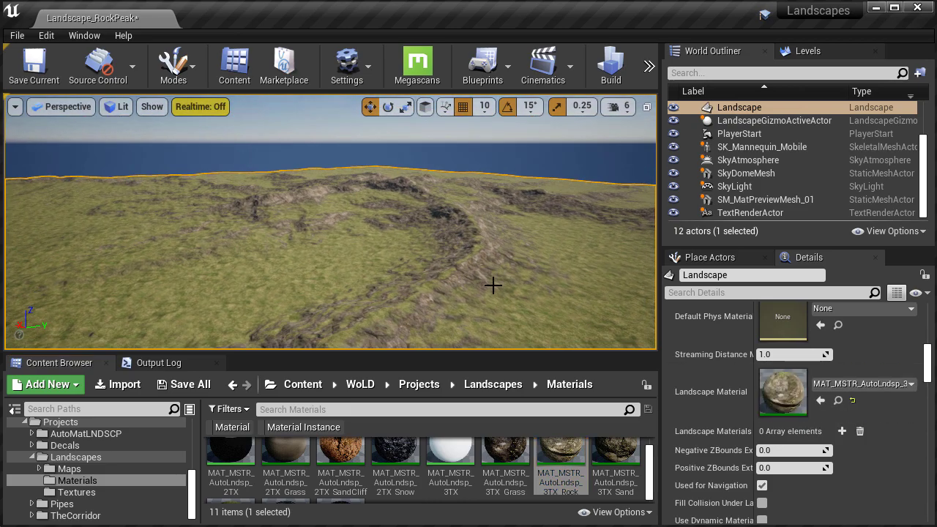
# Inspect the textured landscape in a full-screen viewport and start a game preview from a spot on the grassy ground
pyautogui.press('F11')
pyautogui.press('w')
pyautogui.moveTo(496, 290); pyautogui.dragTo(622, 291, button='right')
pyautogui.press('w')
pyautogui.rightClick(353, 437)
pyautogui.click(410, 394)
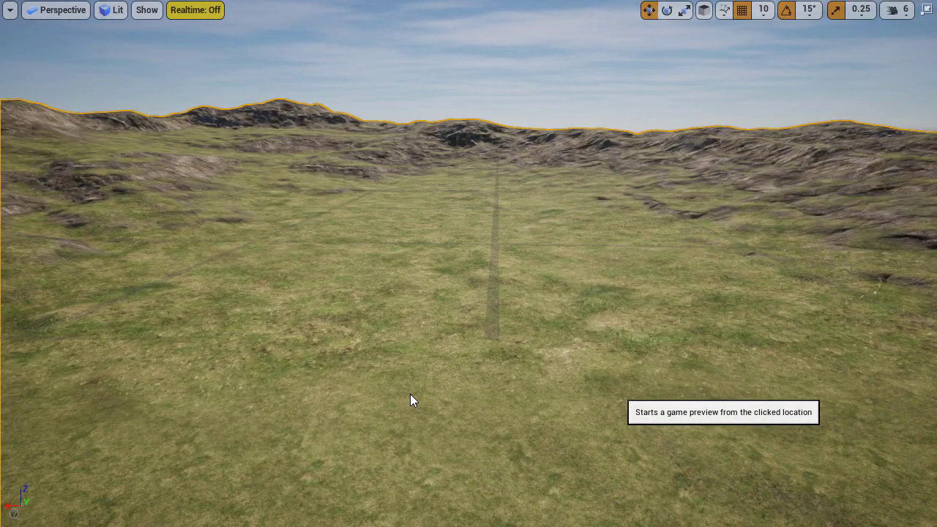
pyautogui.press('w')
pyautogui.press('w')
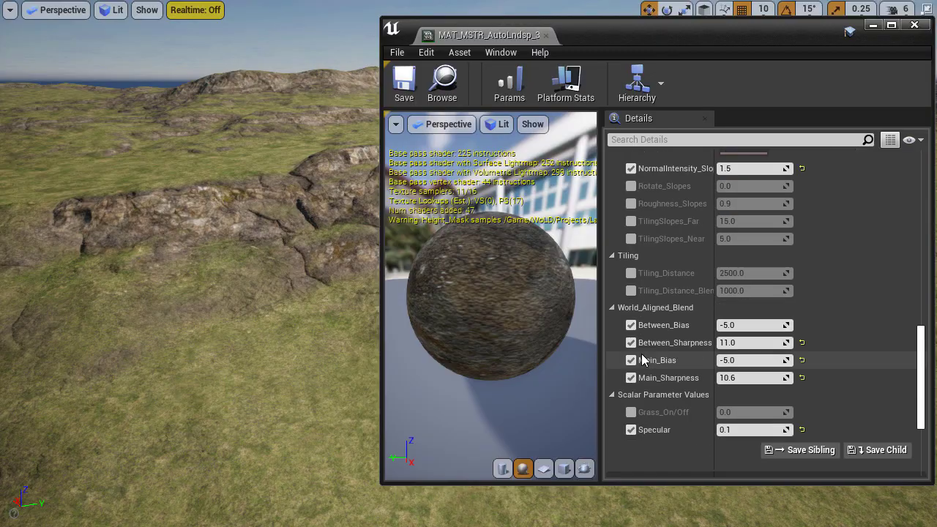
# Try Between_Sharpness at 12 in the rock peaks material instance and settle on 11.5
pyautogui.scroll(-1, 642, 360)
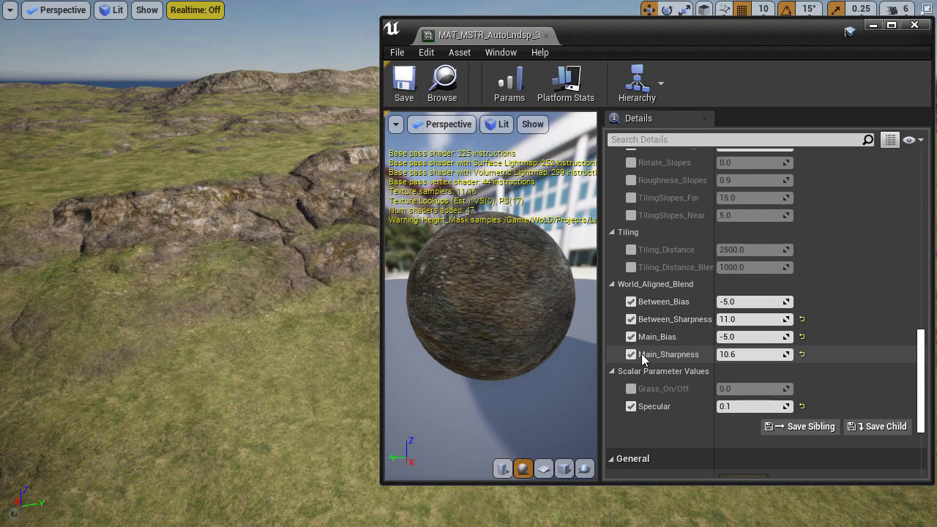
pyautogui.click(749, 320)
pyautogui.write('12')
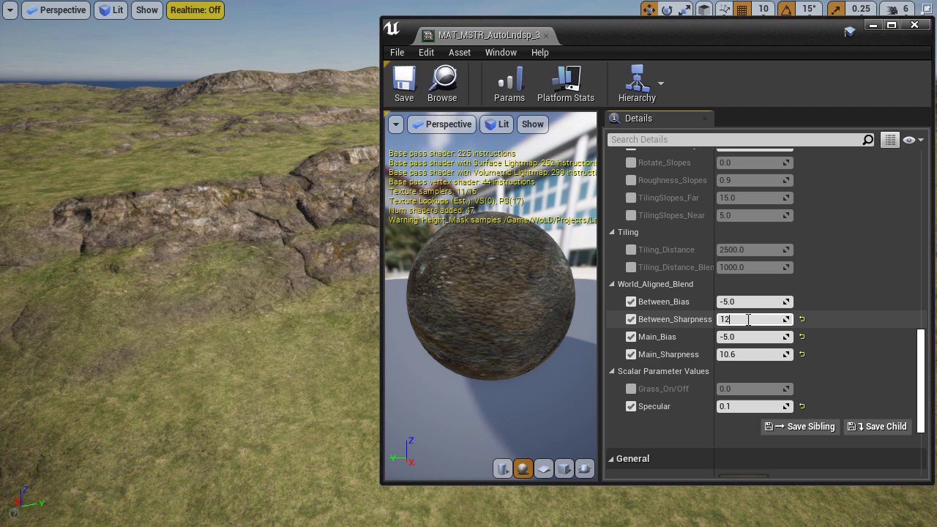
pyautogui.press('Return')
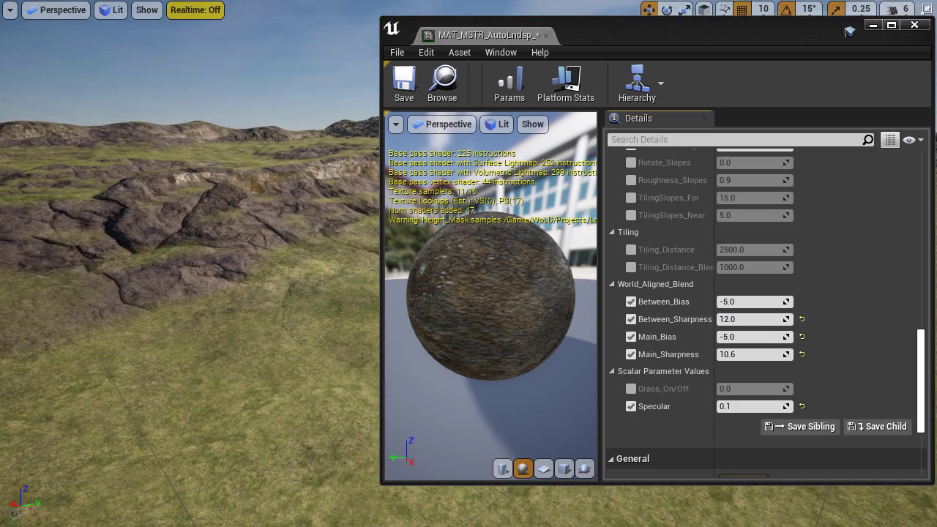
pyautogui.moveTo(380, 248); pyautogui.dragTo(459, 262)
pyautogui.click(788, 321)
pyautogui.write('11.5')
pyautogui.press('Return')
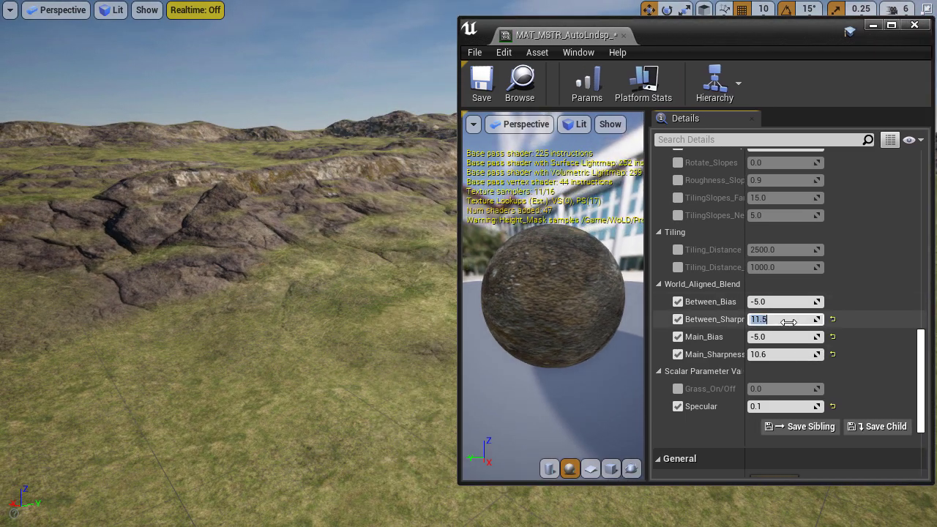
# Try Main_Sharpness at 9.6 in the World_Aligned_Blend parameters and settle on 10
pyautogui.click(790, 354)
pyautogui.write('9.6')
pyautogui.press('Return')
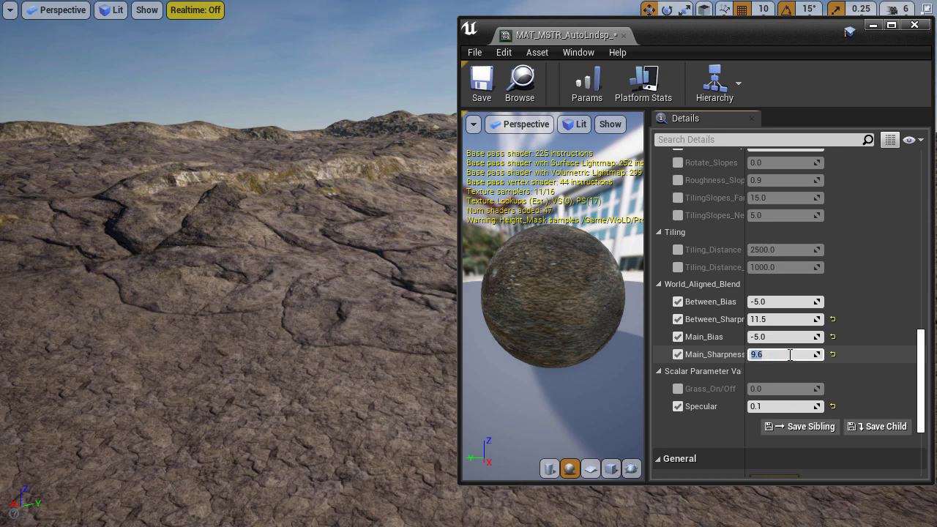
pyautogui.write('10')
pyautogui.press('Return')
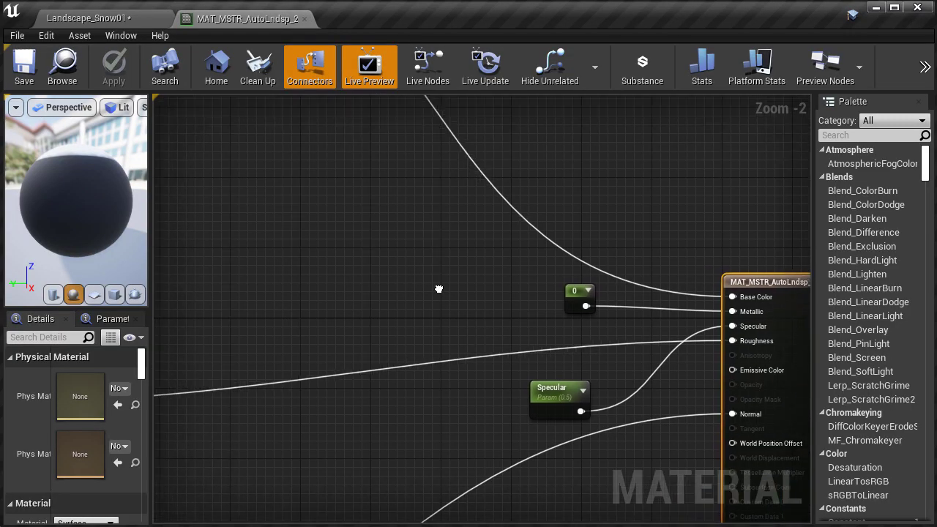
# Examine the albedo, tiling, rotation and pixel depth node groups in the two-texture master material graph
pyautogui.scroll(-2, 315, 291)
pyautogui.moveTo(314, 291); pyautogui.dragTo(578, 372, button='right')
pyautogui.scroll(-1, 578, 373)
pyautogui.moveTo(494, 342); pyautogui.dragTo(796, 464, button='right')
pyautogui.moveTo(433, 362); pyautogui.dragTo(462, 500, button='right')
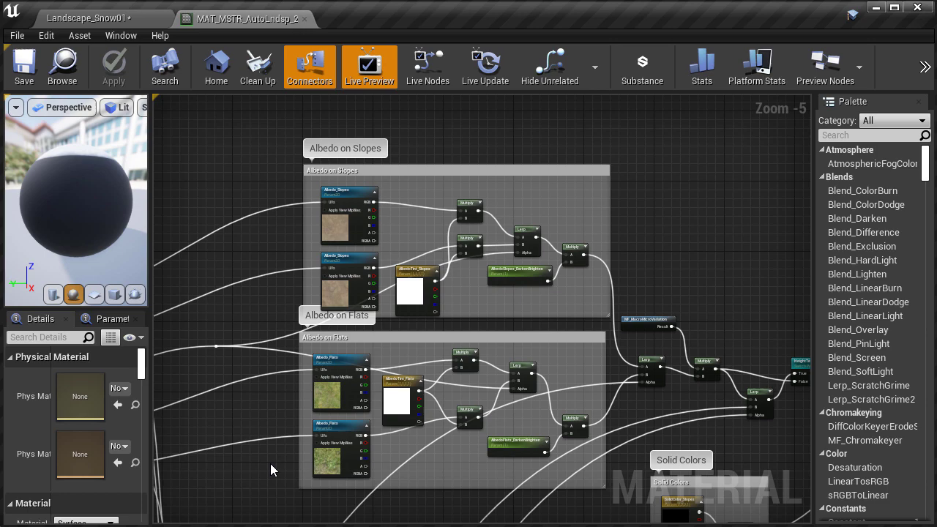
pyautogui.moveTo(271, 465); pyautogui.dragTo(567, 217, button='right')
pyautogui.moveTo(387, 349); pyautogui.dragTo(695, 370, button='right')
pyautogui.moveTo(584, 355); pyautogui.dragTo(687, 345, button='right')
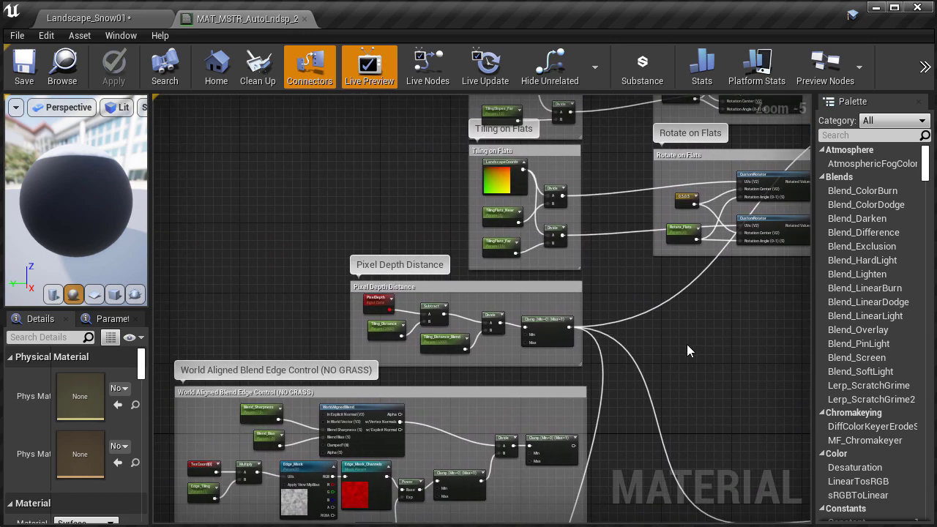
# Examine the world-aligned blend, edge mask, grass, normal and roughness nodes of the master material
pyautogui.scroll(2, 686, 345)
pyautogui.moveTo(454, 393); pyautogui.dragTo(732, 362, button='right')
pyautogui.moveTo(588, 389); pyautogui.dragTo(578, 187, button='right')
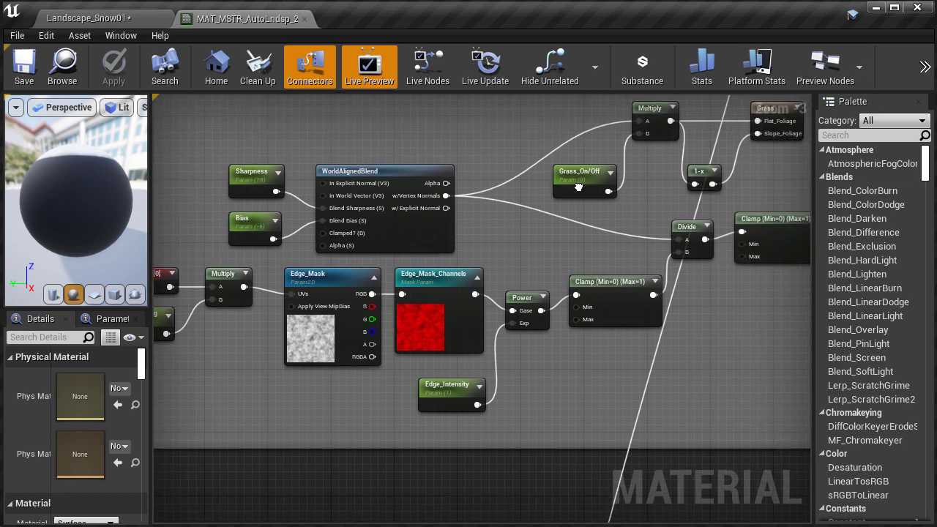
pyautogui.scroll(-3, 578, 187)
pyautogui.moveTo(570, 454); pyautogui.dragTo(557, 212, button='right')
pyautogui.moveTo(646, 260); pyautogui.dragTo(234, 475, button='right')
pyautogui.moveTo(498, 246); pyautogui.dragTo(438, 472, button='right')
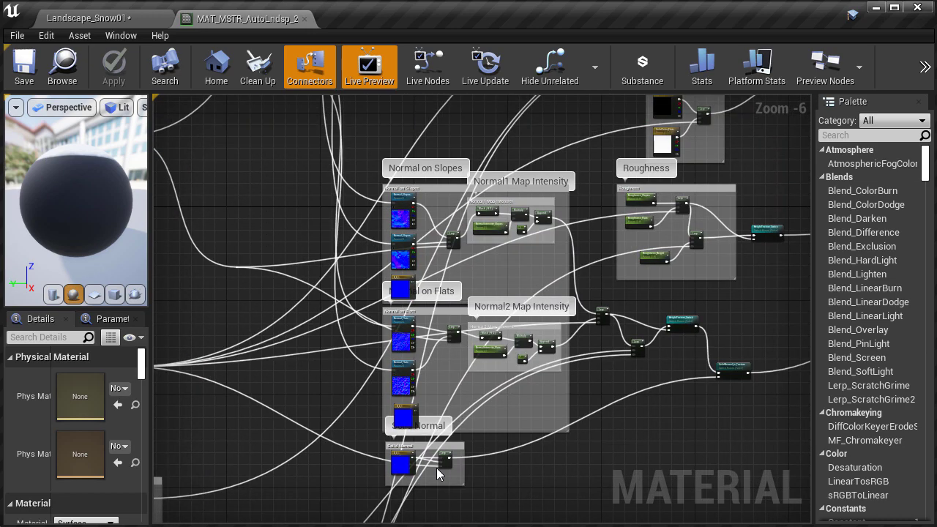
pyautogui.scroll(-6, 438, 474)
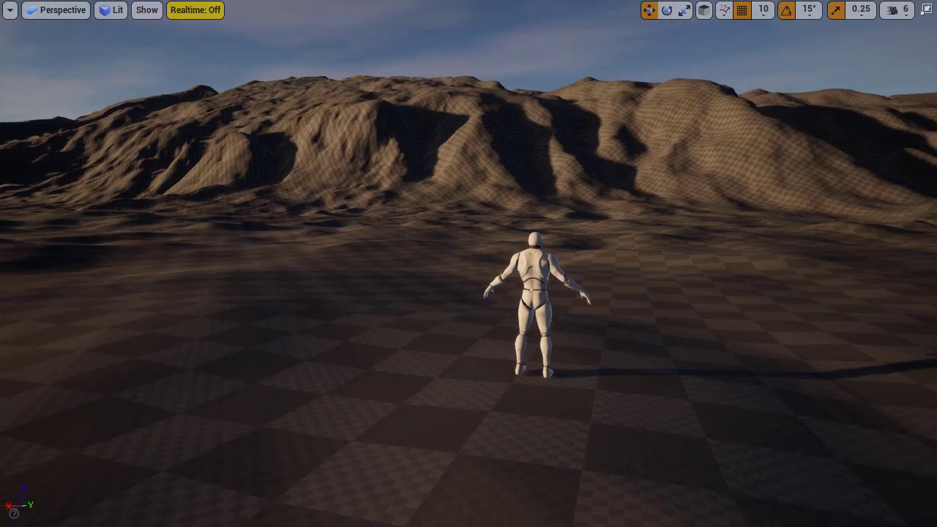
# Assign the MAT_MSTR_AutoLndsp_2TX_Snow instance from the Landscapes Materials folder as Landscape1's landscape material
pyautogui.moveTo(468, 264); pyautogui.dragTo(417, 238, button='right')
pyautogui.press('w')
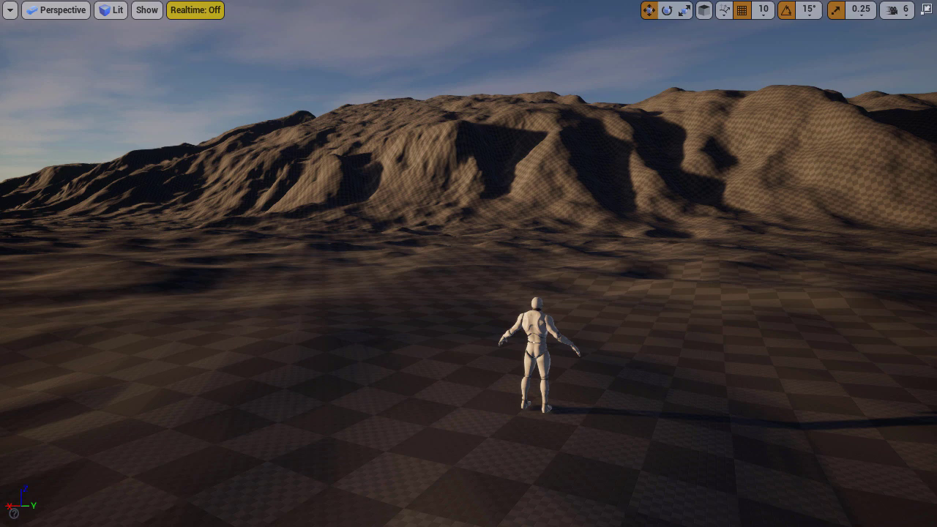
pyautogui.press('F11')
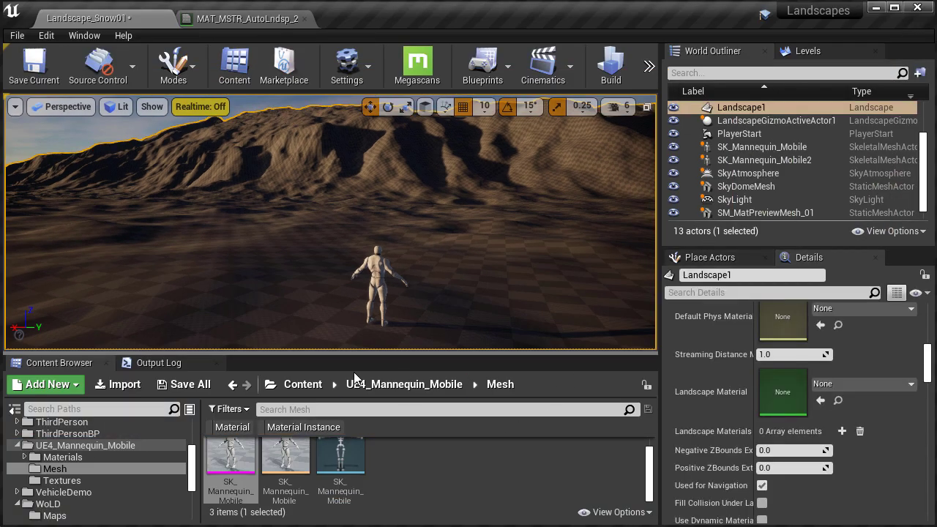
pyautogui.scroll(-5, 107, 477)
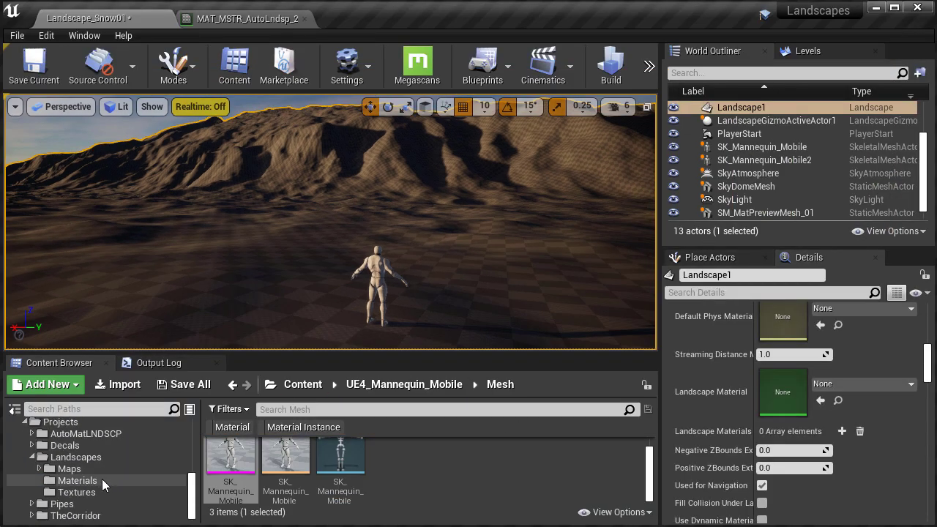
pyautogui.click(102, 480)
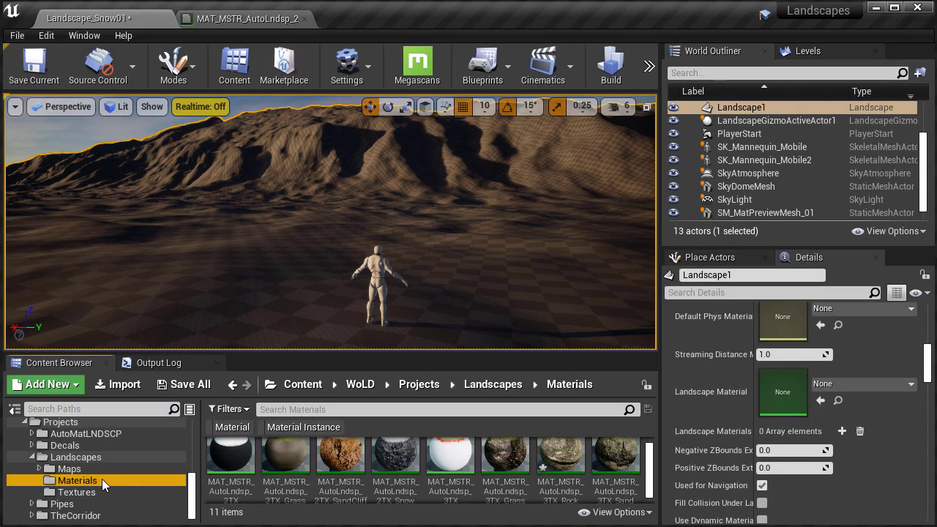
pyautogui.click(386, 458)
pyautogui.moveTo(386, 458); pyautogui.dragTo(782, 393)
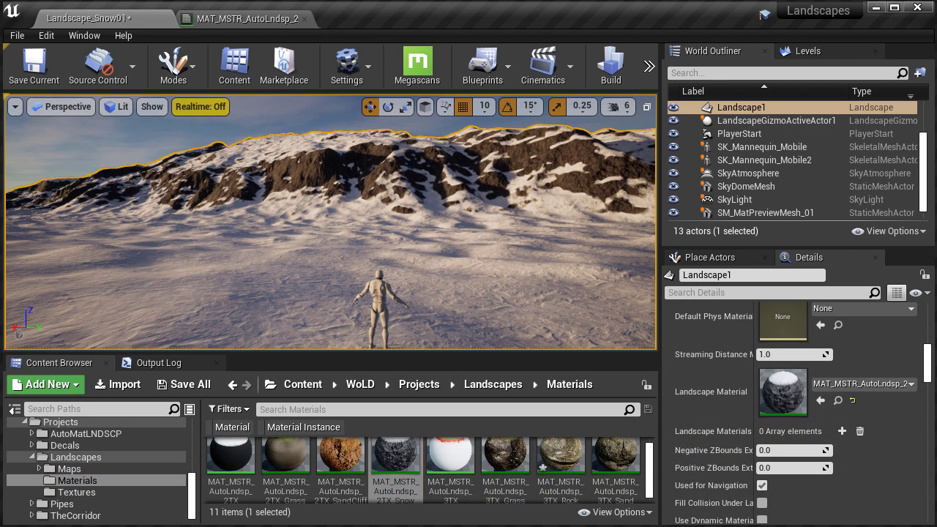
# Set the World_Aligned_Blend Bias of the snow material instance to -4 with the viewport shown full screen
pyautogui.press('F11')
pyautogui.moveTo(469, 263); pyautogui.dragTo(499, 256, button='right')
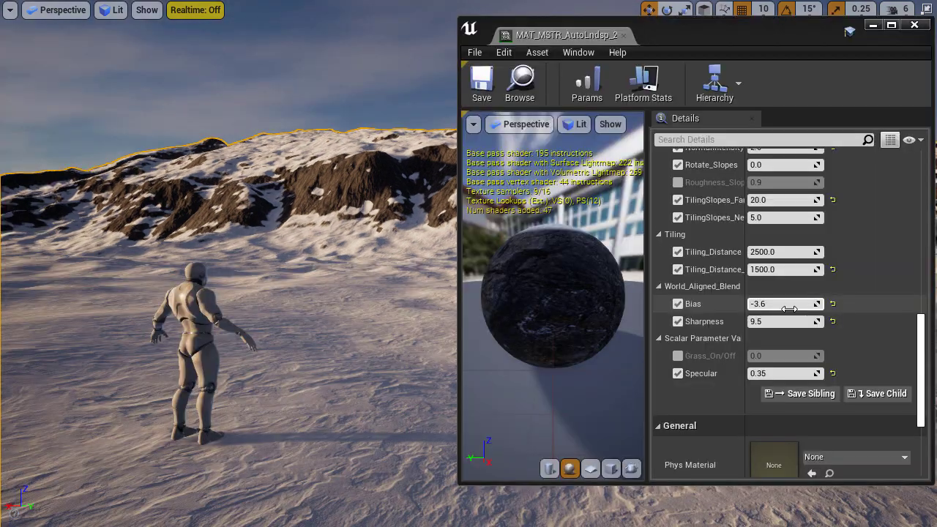
pyautogui.click(783, 304)
pyautogui.write('-')
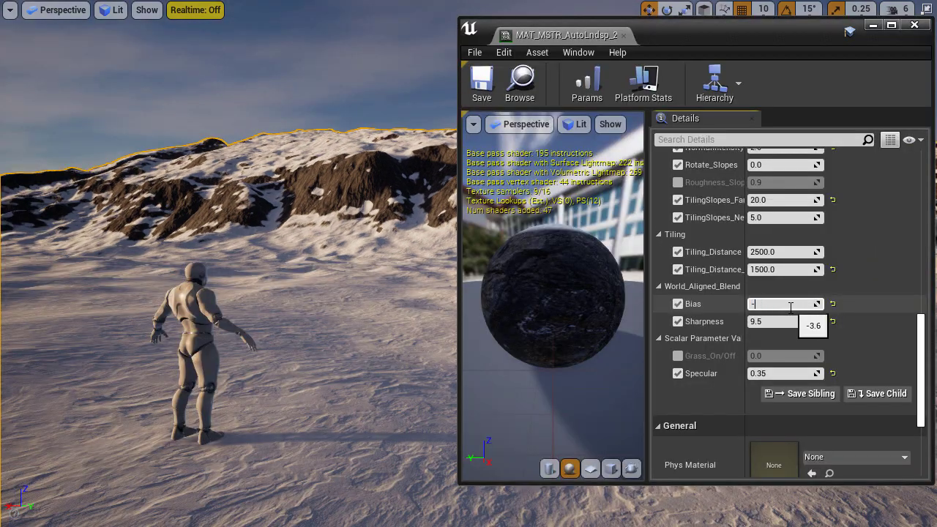
pyautogui.write('4')
pyautogui.press('Return')
# Try the snow material's blend Sharpness at 8.5 and 9.2, and settle on 10
pyautogui.moveTo(343, 239)
pyautogui.mouseDown(button='right')
pyautogui.moveTo(360, 246)
pyautogui.moveTo(333, 242)
pyautogui.mouseUp(button='right')
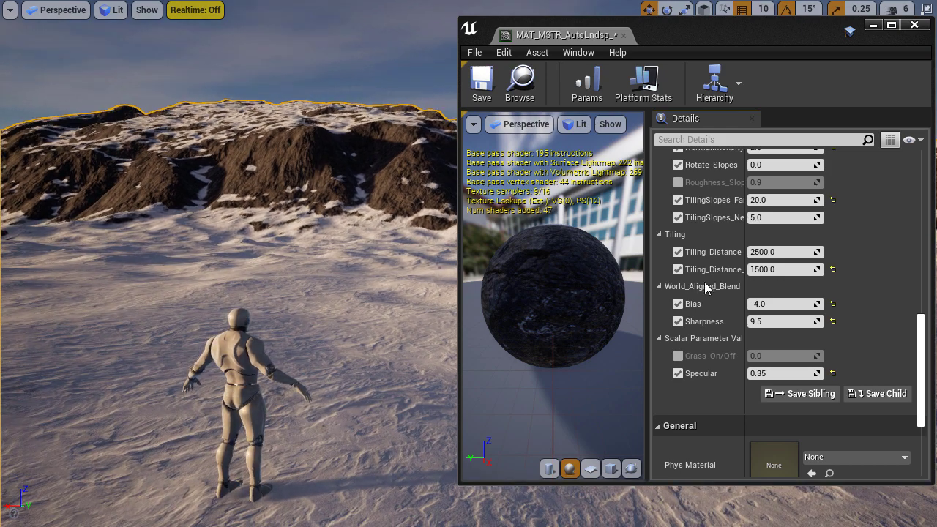
pyautogui.click(784, 322)
pyautogui.write('8.')
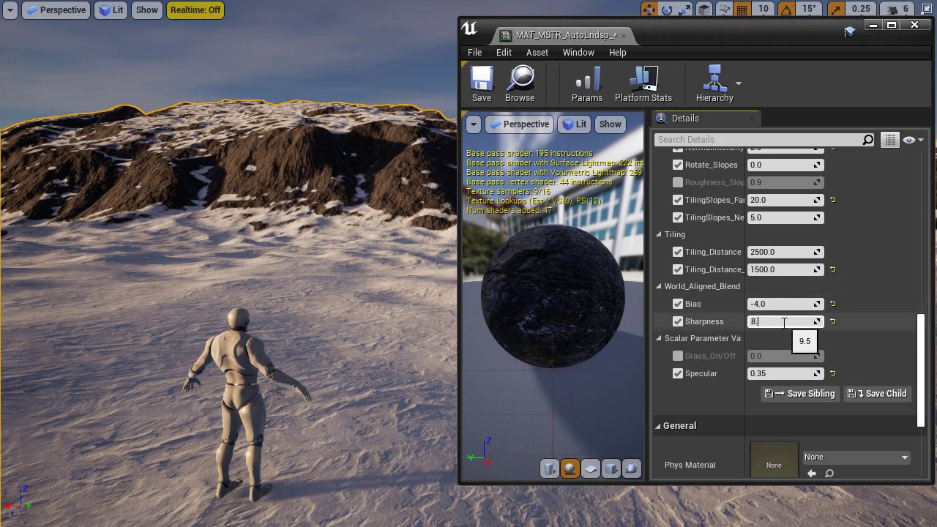
pyautogui.write('5')
pyautogui.press('Return')
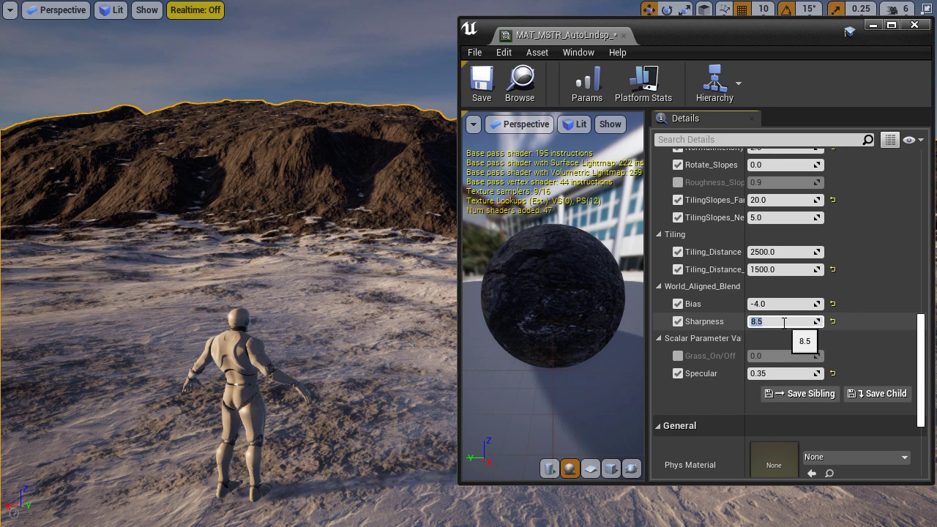
pyautogui.write('9.2')
pyautogui.press('Return')
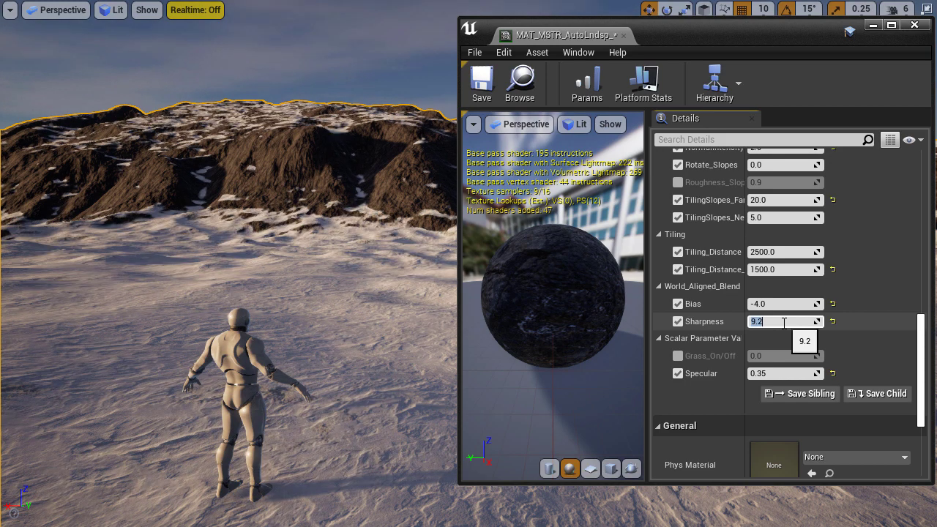
pyautogui.write('10')
pyautogui.press('Return')
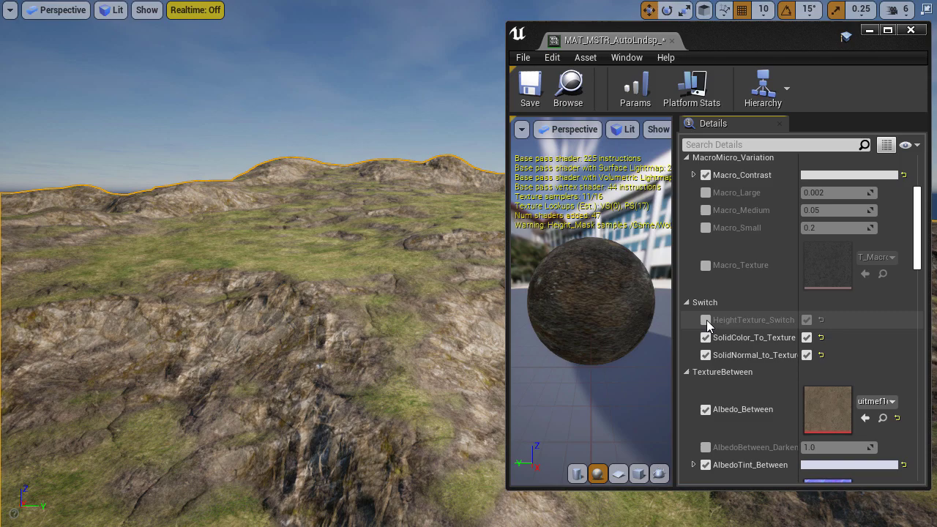
# Toggle the HeightTexture_Switch override in the rock peaks material instance and view the terrain from farther back
pyautogui.click(706, 320)
pyautogui.press('s')
pyautogui.moveTo(410, 322); pyautogui.dragTo(409, 344, button='right')
# Set Edge_Intensity to 2.0 in the snow material instance's Edge_Blend parameters
pyautogui.moveTo(322, 289); pyautogui.dragTo(344, 287, button='right')
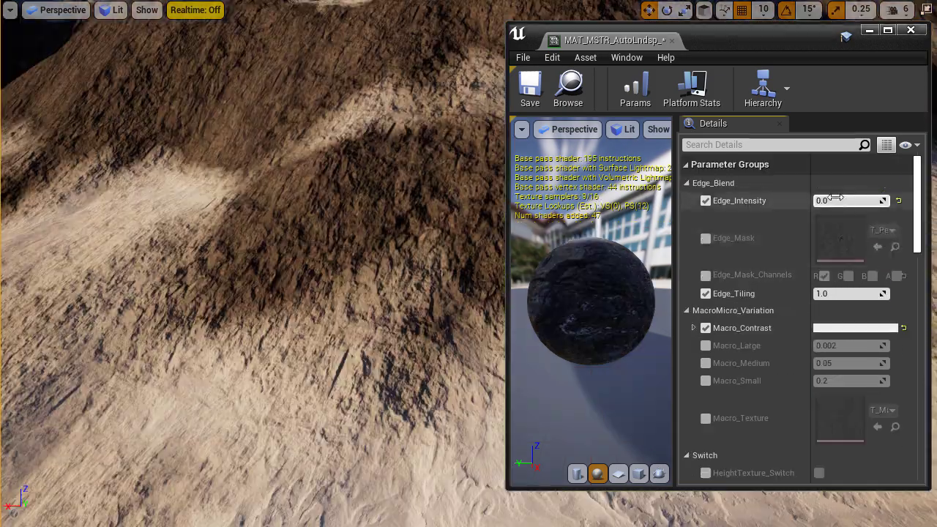
pyautogui.moveTo(834, 201); pyautogui.dragTo(868, 201)
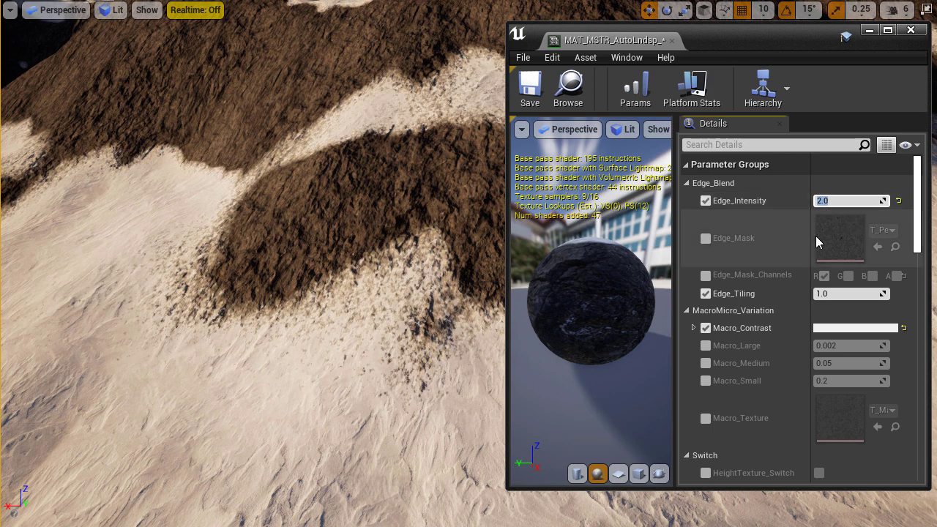
# Set Edge_Tiling to 0.02 in the snow material instance's Edge_Blend parameters
pyautogui.click(837, 293)
pyautogui.write('0.02')
pyautogui.press('Return')
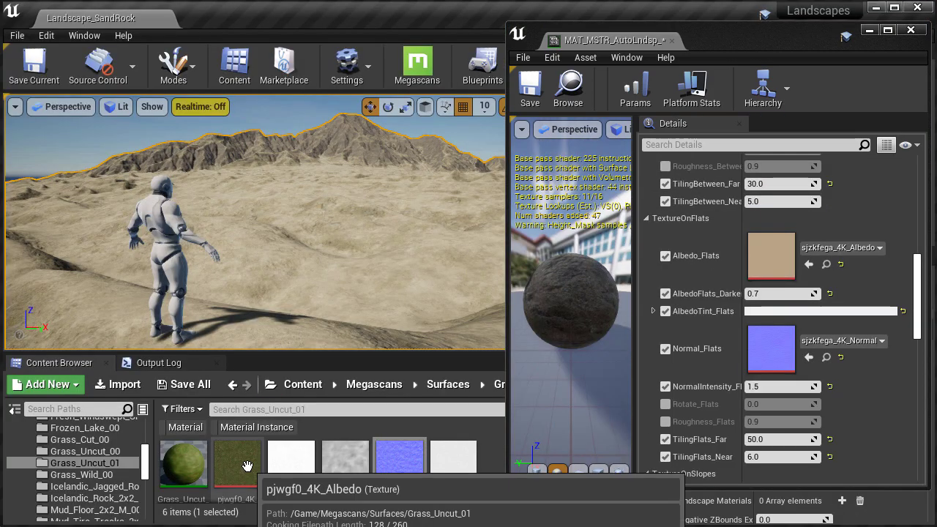
# Assign the Grass_Uncut_01 albedo and normal textures (pjwgf0_4K) to Albedo_Flats and Normal_Flats, with the viewport shown full screen
pyautogui.moveTo(238, 464); pyautogui.dragTo(772, 265)
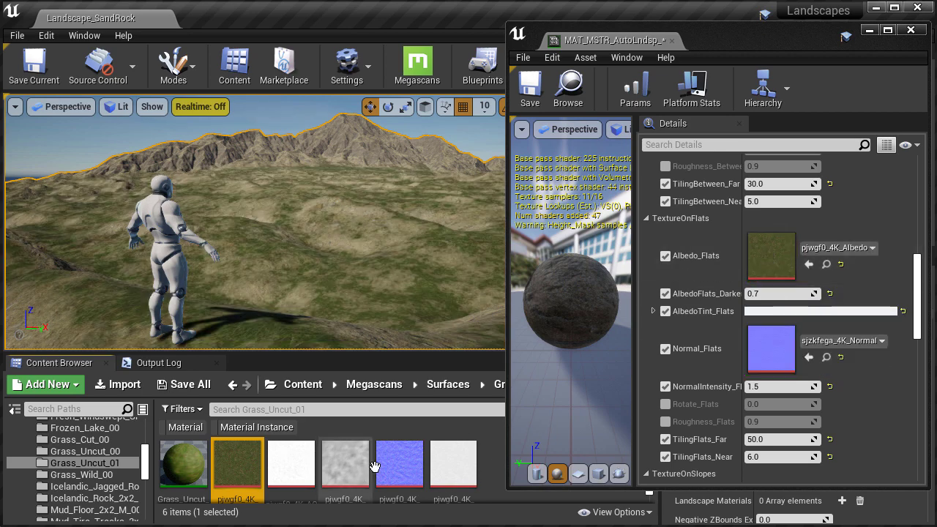
pyautogui.moveTo(399, 463); pyautogui.dragTo(769, 349)
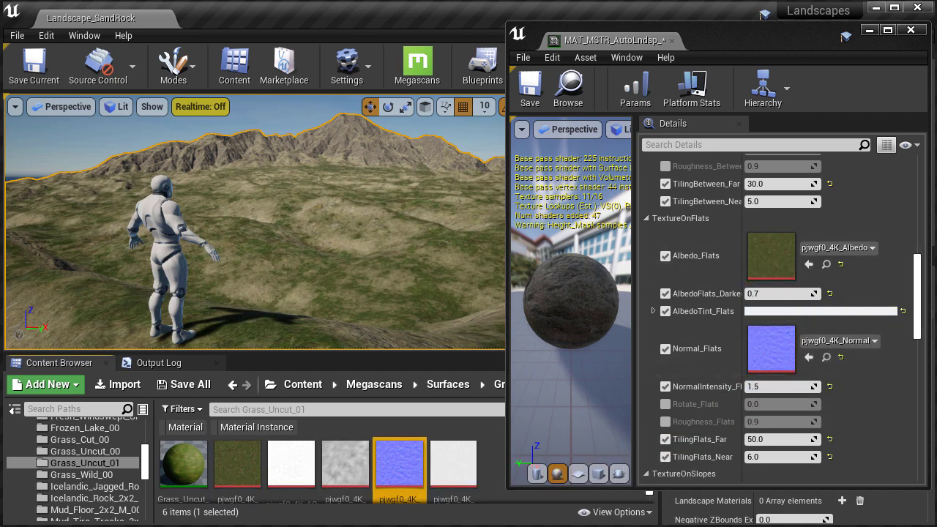
pyautogui.press('F11')
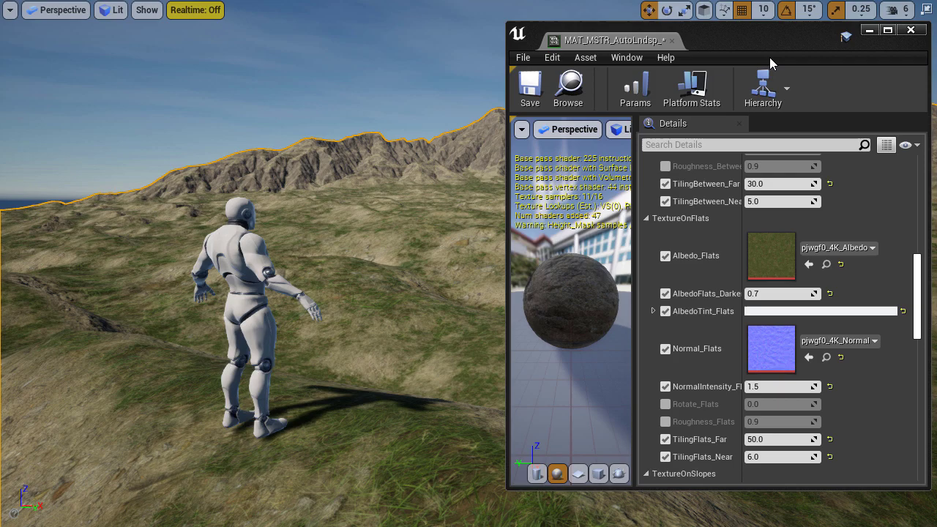
pyautogui.moveTo(768, 38); pyautogui.dragTo(936, 51)
pyautogui.moveTo(879, 245)
pyautogui.mouseDown(button='right')
pyautogui.moveTo(855, 260)
pyautogui.moveTo(864, 251)
pyautogui.mouseUp(button='right')
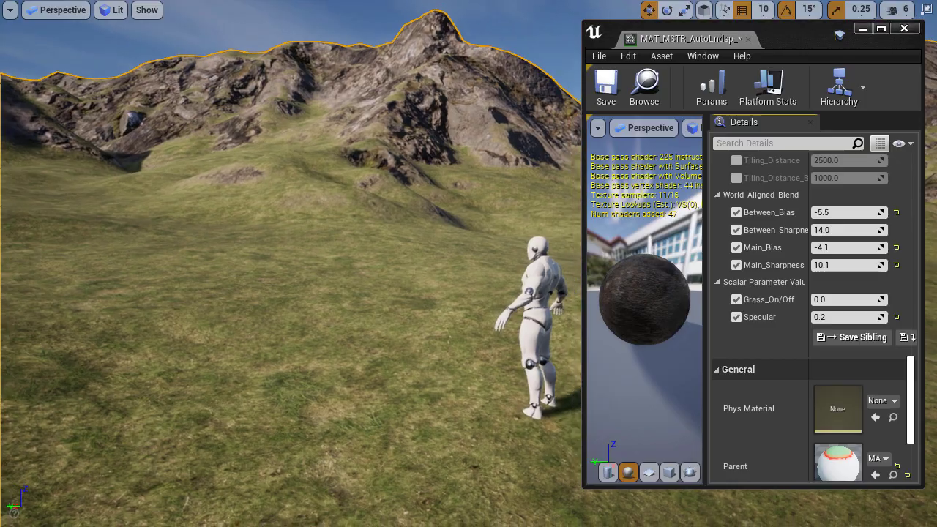
# Turn on the terrain's grass by setting the Grass_On/Off parameter to 1, and raise it to 2
pyautogui.moveTo(431, 278); pyautogui.dragTo(473, 263, button='right')
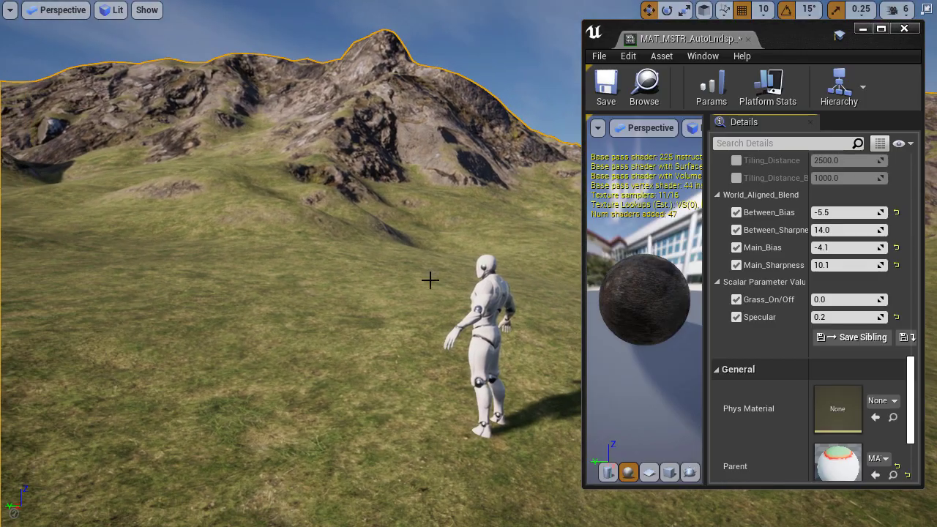
pyautogui.click(836, 300)
pyautogui.write('1')
pyautogui.press('Return')
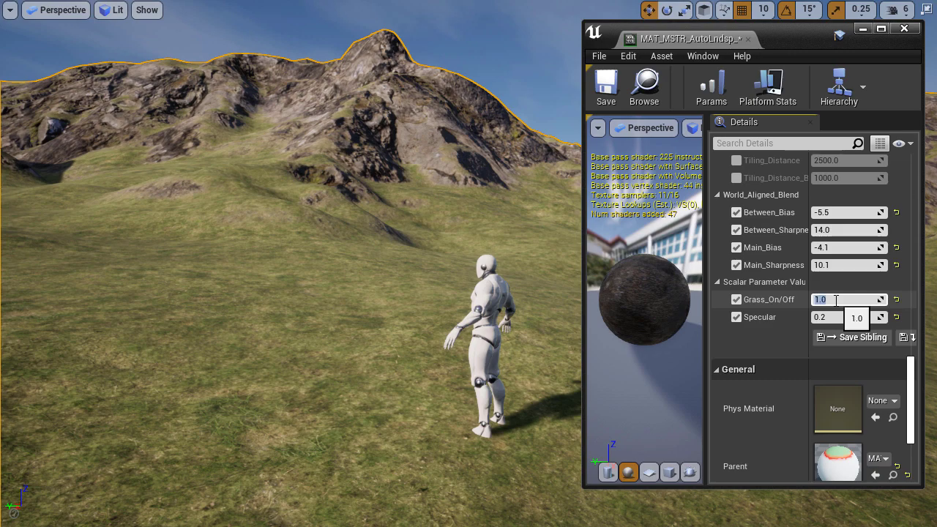
pyautogui.moveTo(498, 279); pyautogui.dragTo(478, 274, button='right')
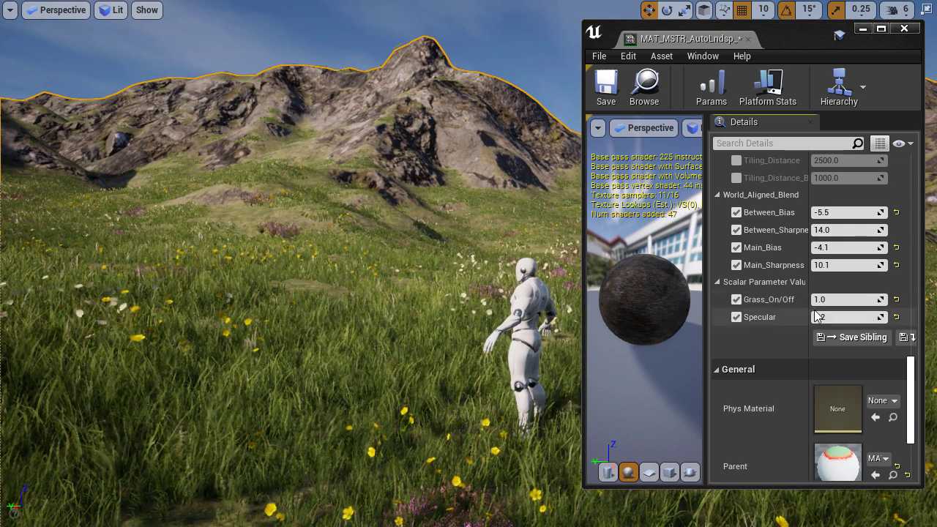
pyautogui.click(843, 301)
pyautogui.write('2')
pyautogui.press('Return')
pyautogui.moveTo(418, 274)
pyautogui.mouseDown(button='right')
pyautogui.moveTo(457, 267)
pyautogui.moveTo(380, 271)
pyautogui.mouseUp(button='right')
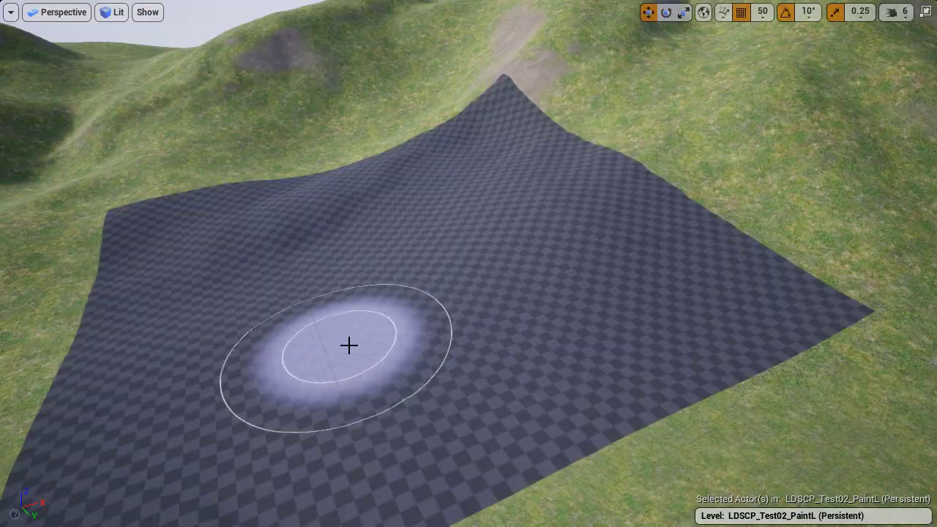
# Paint the landscape in LDSCP_Test02_PaintL with brush strokes that lay down grass and a cobblestone patch
pyautogui.moveTo(349, 345); pyautogui.dragTo(379, 345)
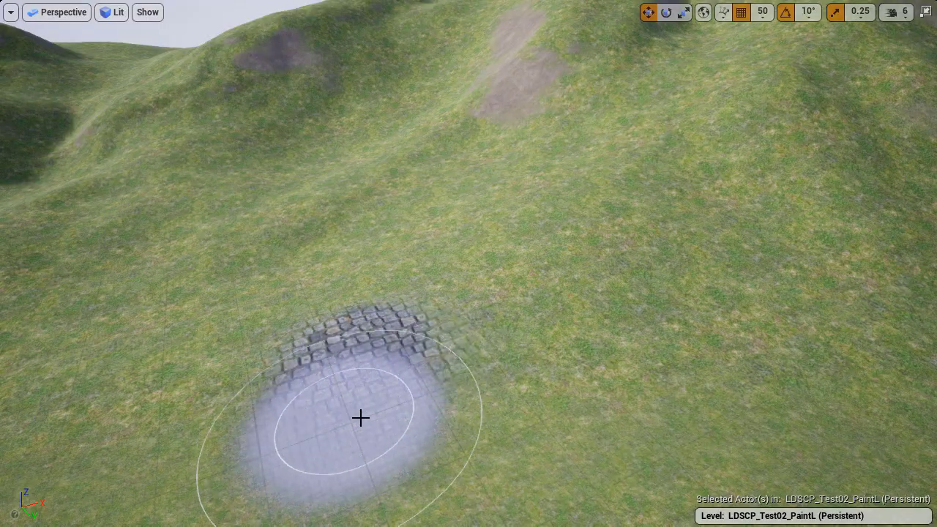
pyautogui.press('s')
pyautogui.moveTo(422, 392)
pyautogui.mouseDown(button='right')
pyautogui.moveTo(422, 439)
pyautogui.moveTo(415, 399)
pyautogui.moveTo(410, 448)
pyautogui.mouseUp(button='right')
pyautogui.press('w')
pyautogui.moveTo(422, 392); pyautogui.dragTo(448, 360)
pyautogui.press('s')
pyautogui.moveTo(482, 361); pyautogui.dragTo(673, 359, button='right')
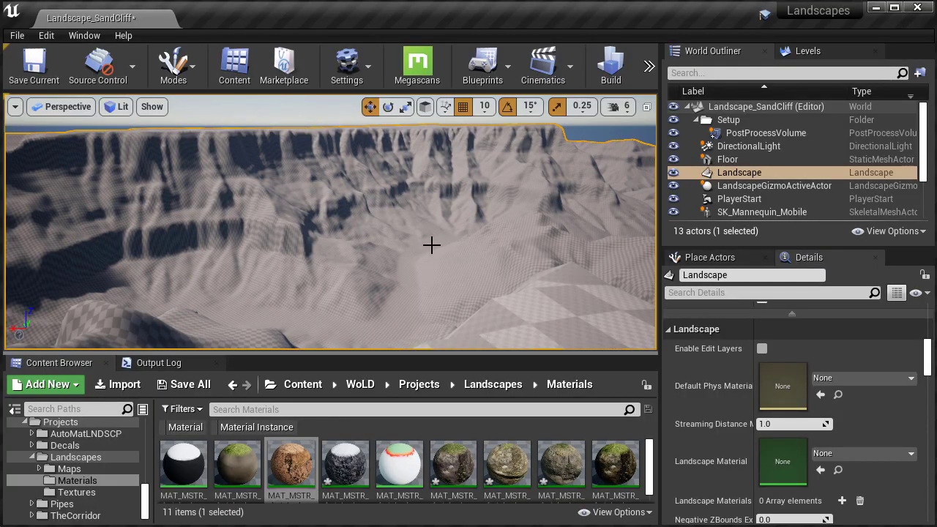
# Apply the 2TX sand auto landscape material instance to the Landscape_SandCliff terrain and show it full screen
pyautogui.moveTo(432, 246); pyautogui.dragTo(468, 243, button='right')
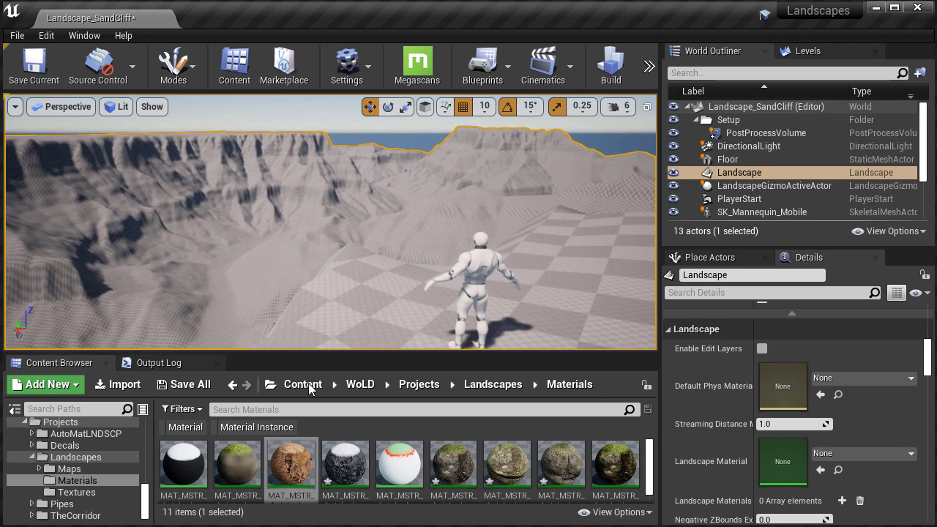
pyautogui.moveTo(298, 463); pyautogui.dragTo(512, 422)
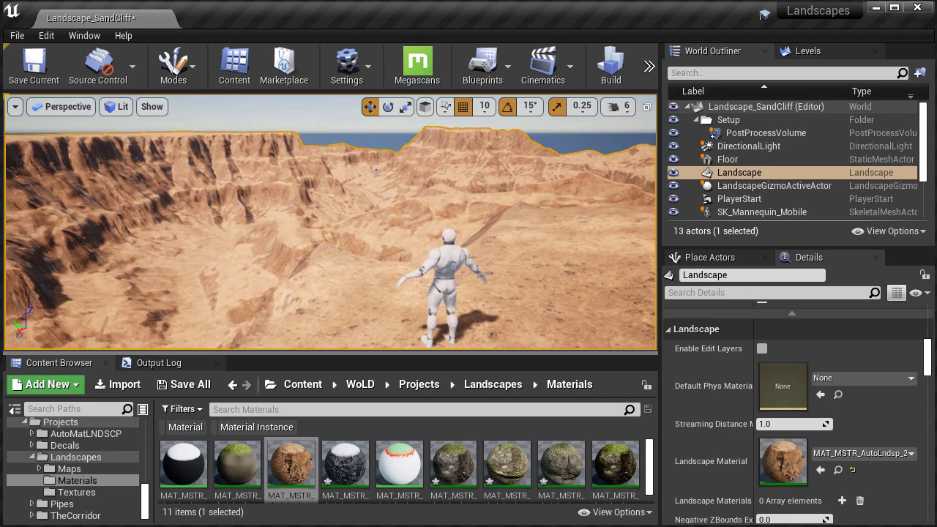
pyautogui.press('F11')
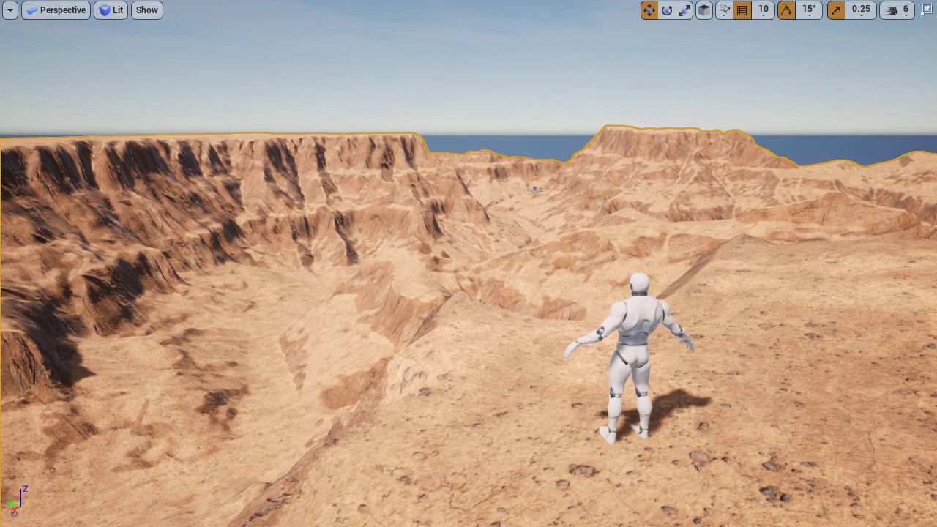
pyautogui.moveTo(469, 263); pyautogui.dragTo(407, 274, button='right')
pyautogui.press('w')
pyautogui.press('w')
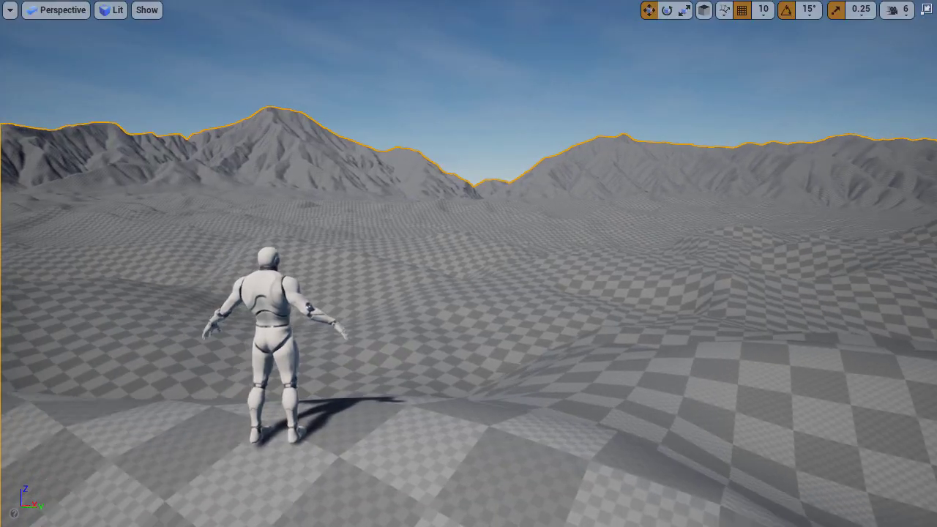
# Assign MAT_MSTR_AutoLndsp_3TX_SandRock_INST as the Landscape Material of the Landscape_SandRock terrain and show it full screen
pyautogui.press('a')
pyautogui.moveTo(422, 266); pyautogui.dragTo(463, 310, button='right')
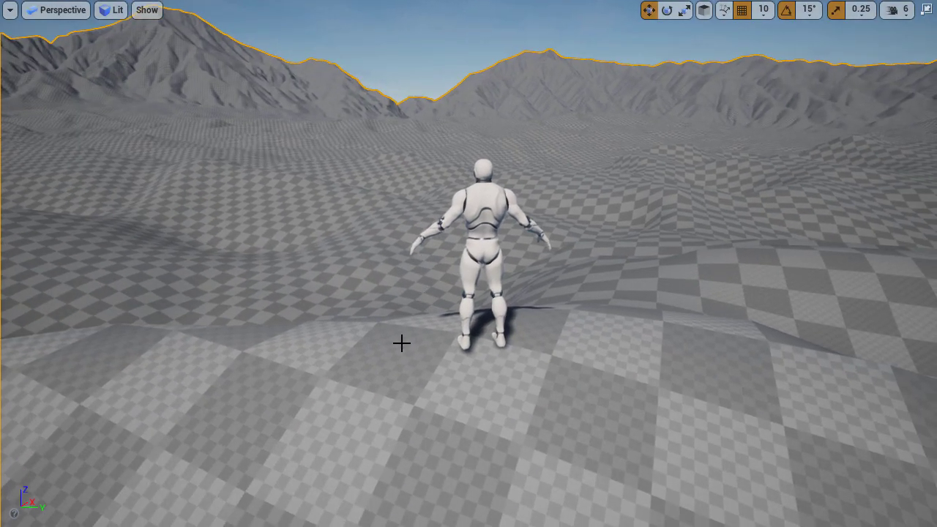
pyautogui.moveTo(401, 343); pyautogui.dragTo(383, 324, button='right')
pyautogui.press('F11')
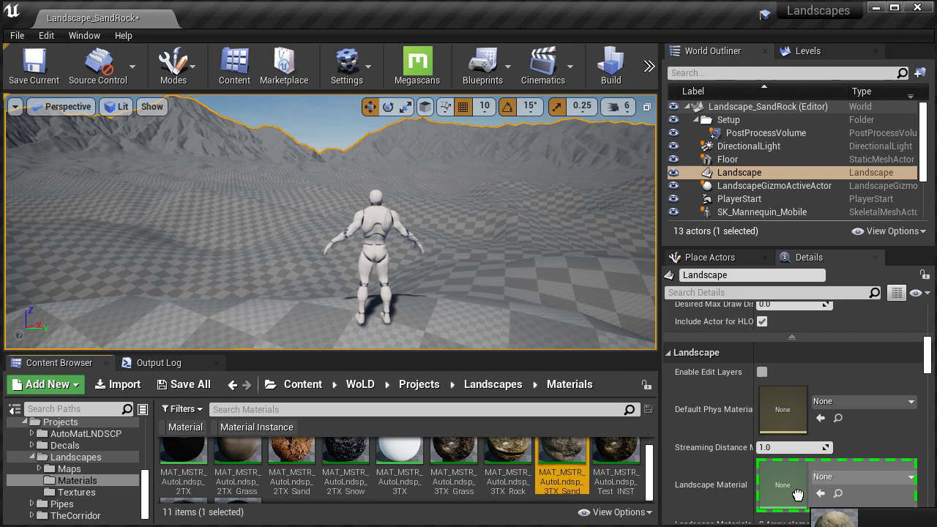
pyautogui.moveTo(788, 486); pyautogui.dragTo(789, 486)
pyautogui.press('F11')
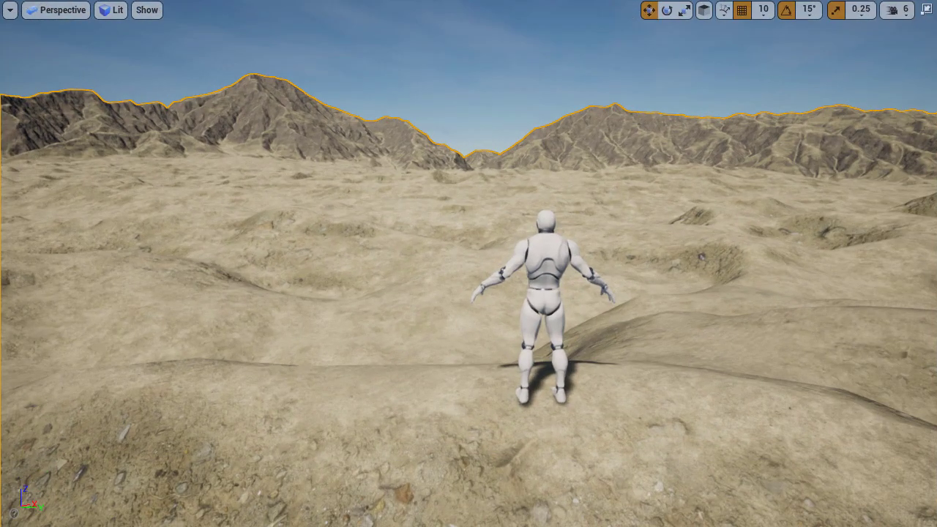
pyautogui.moveTo(484, 259); pyautogui.dragTo(483, 259, button='right')
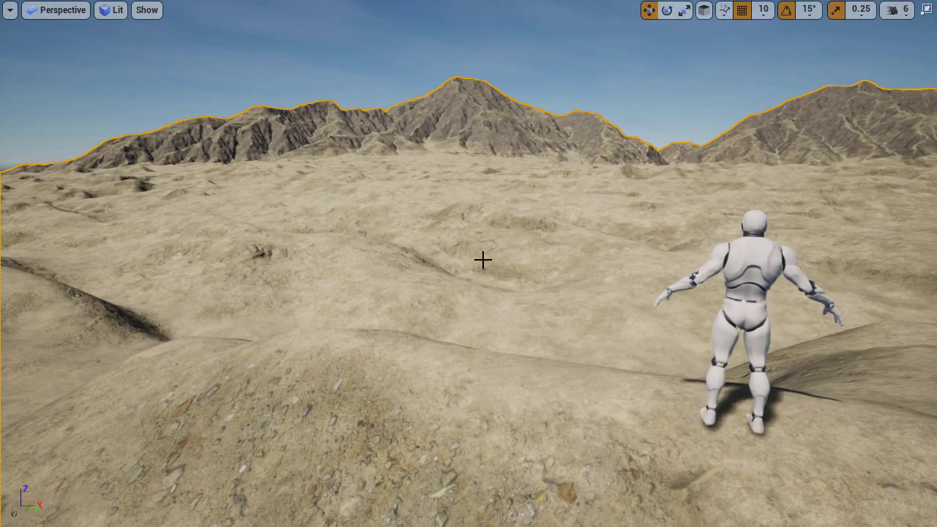
# Play the level from the nearby hill and run the mannequin across the sand to inspect the material up close
pyautogui.rightClick(367, 360)
pyautogui.click(410, 525)
pyautogui.click(410, 523)
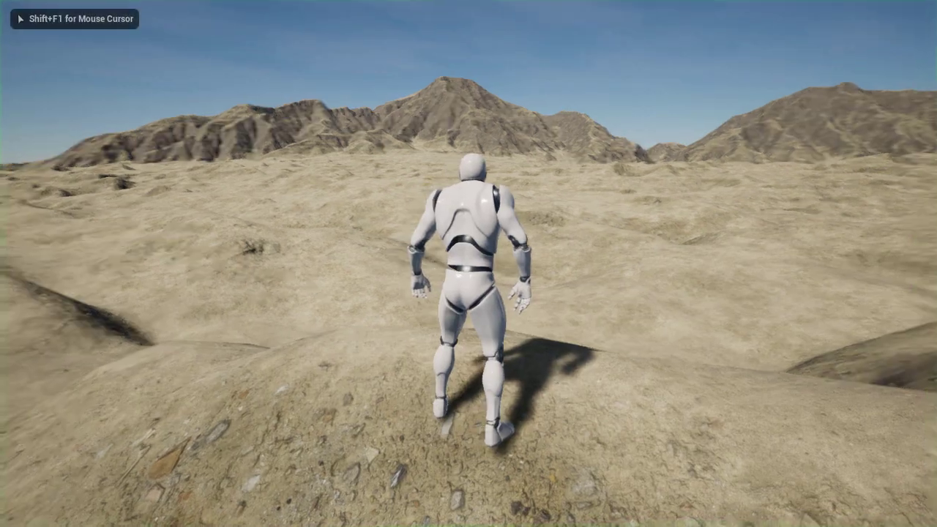
pyautogui.press('w')
pyautogui.press('d')
pyautogui.press('w')
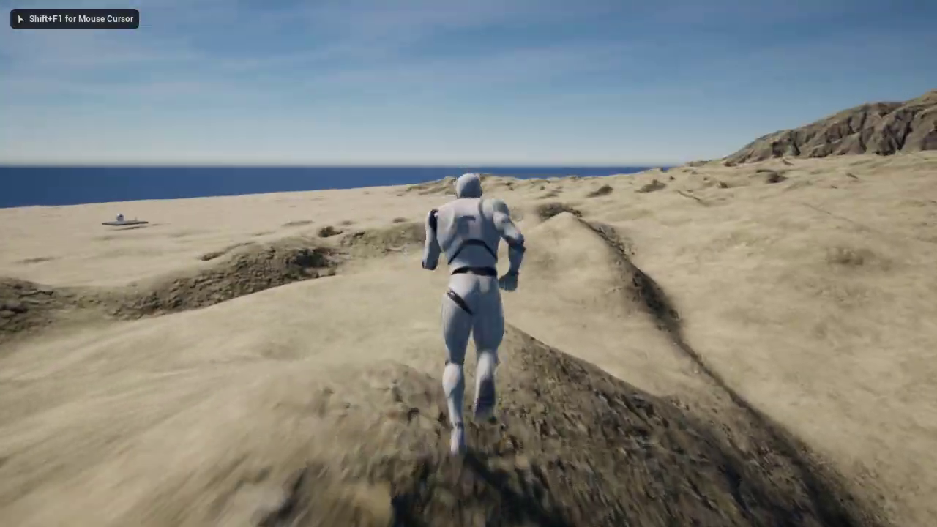
pyautogui.press('a')
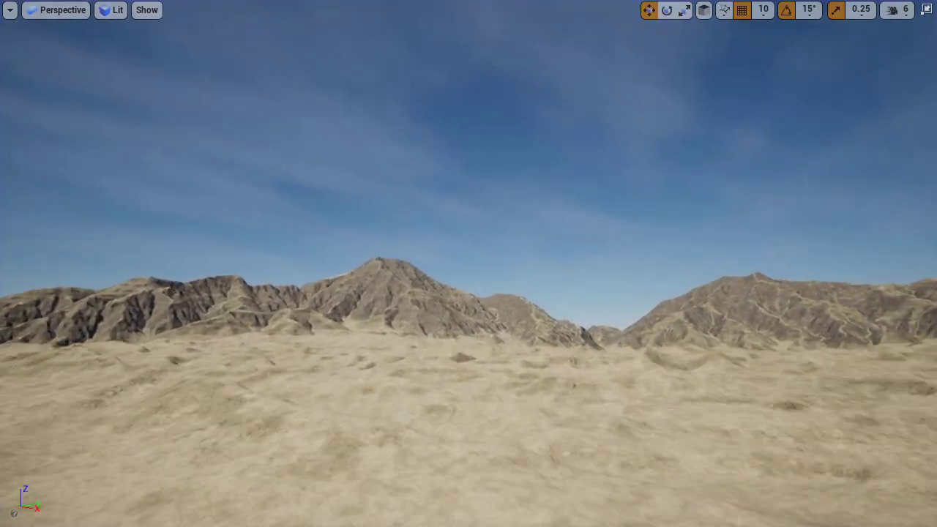
# Fly to the mountains and play the level from the valley floor to inspect the rock slopes up close
pyautogui.press('w')
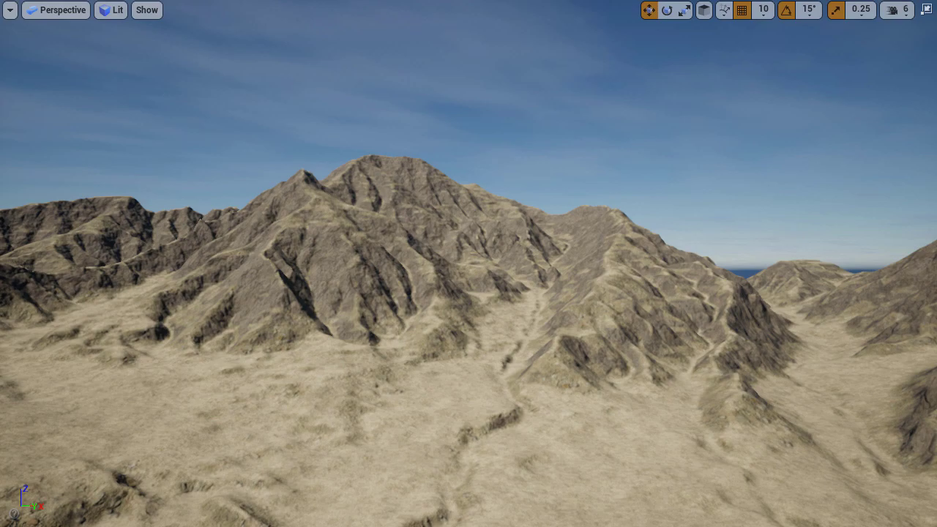
pyautogui.press('w')
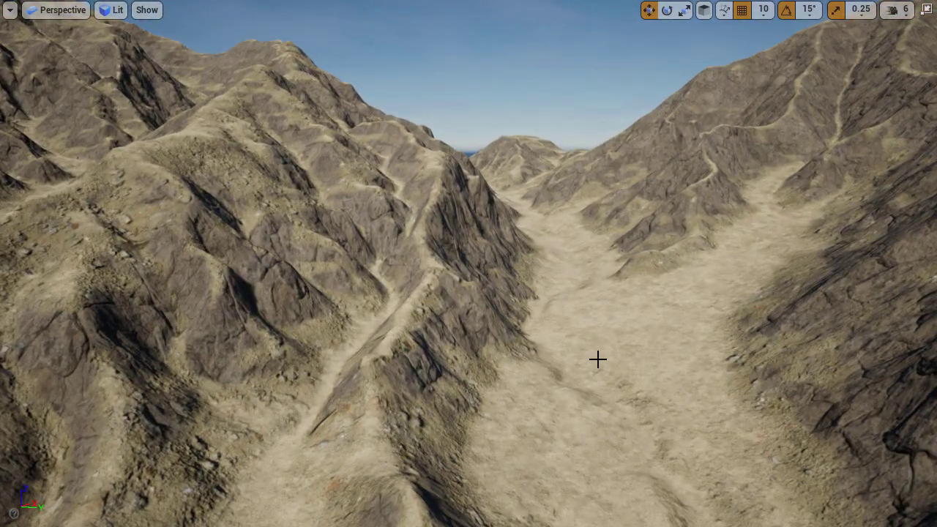
pyautogui.rightClick(598, 360)
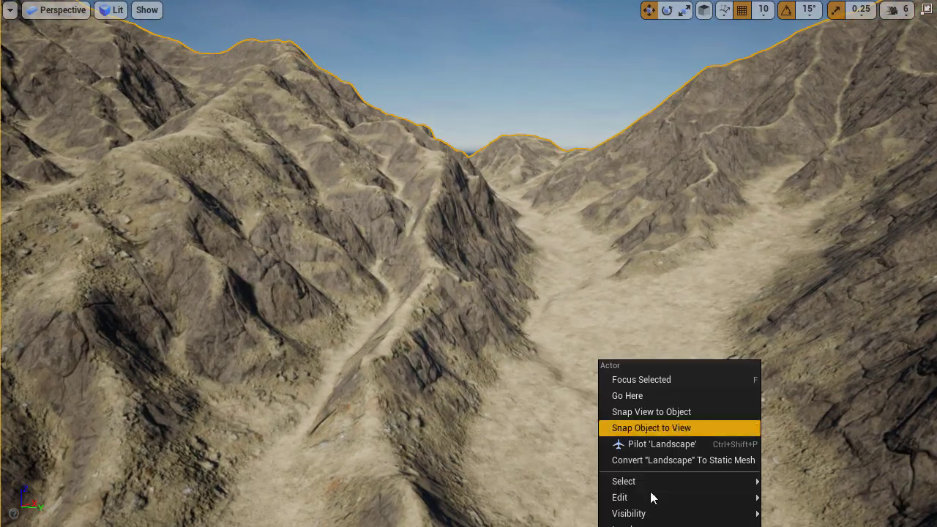
pyautogui.click(655, 525)
pyautogui.press('w')
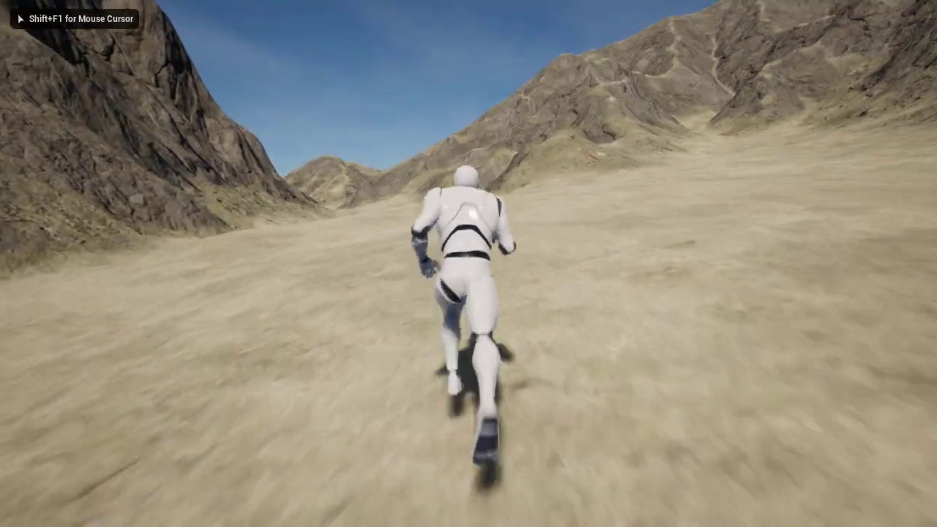
pyautogui.press('d')
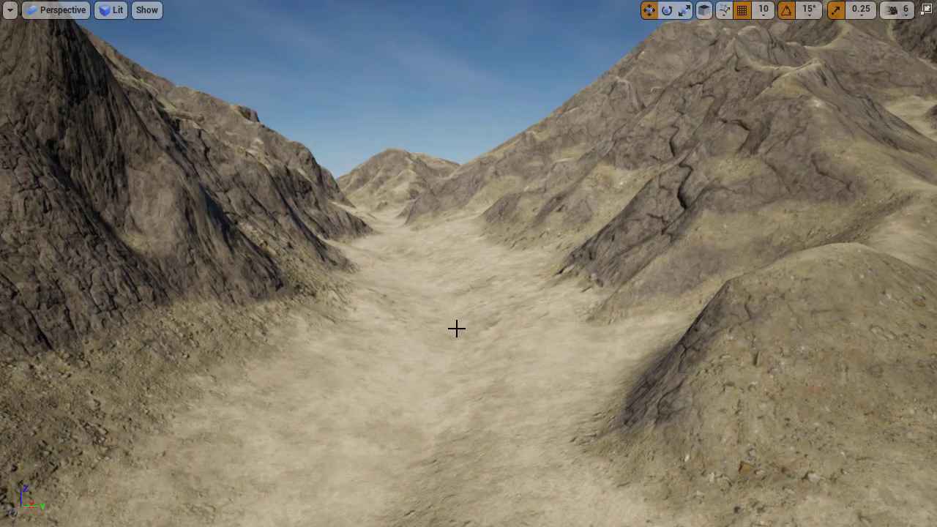
# Reset the SandRock terrain's Landscape Material to None and run the mannequin through the valley in play mode
pyautogui.press('F11')
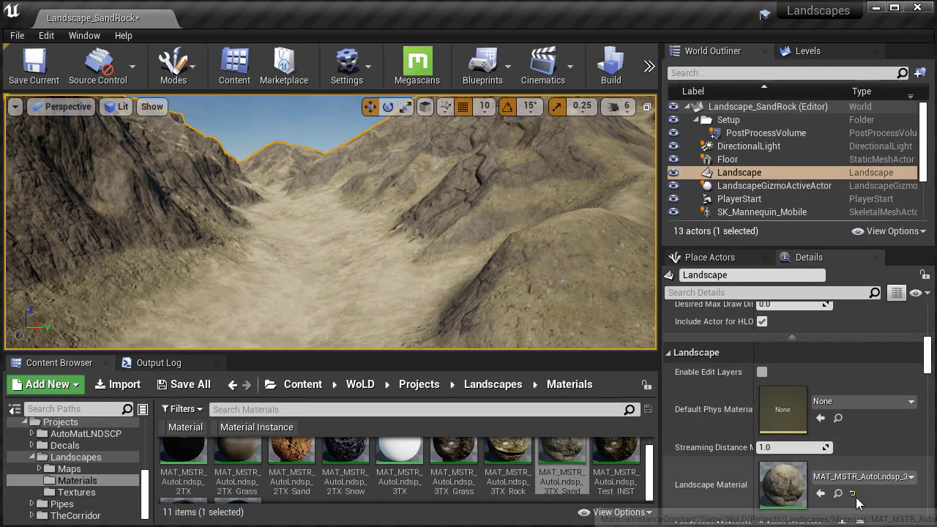
pyautogui.click(850, 497)
pyautogui.rightClick(336, 293)
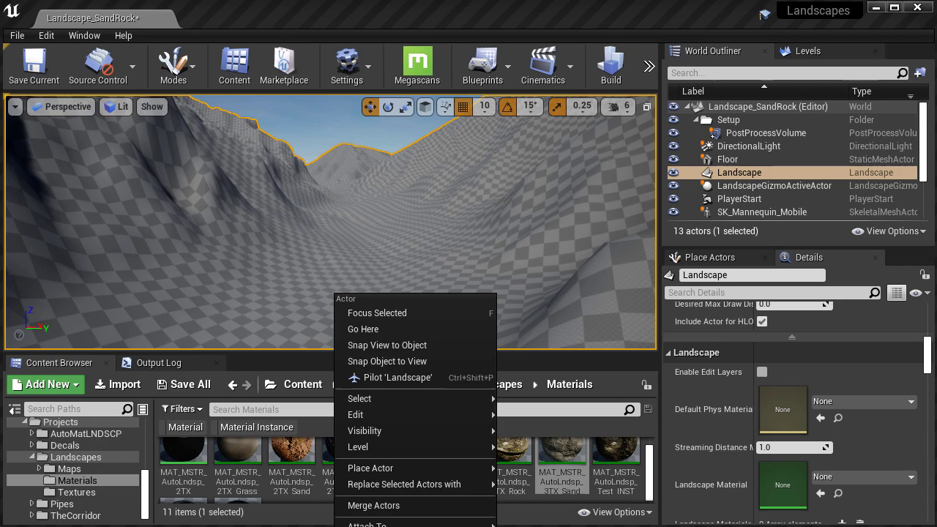
pyautogui.click(395, 526)
pyautogui.press('F11')
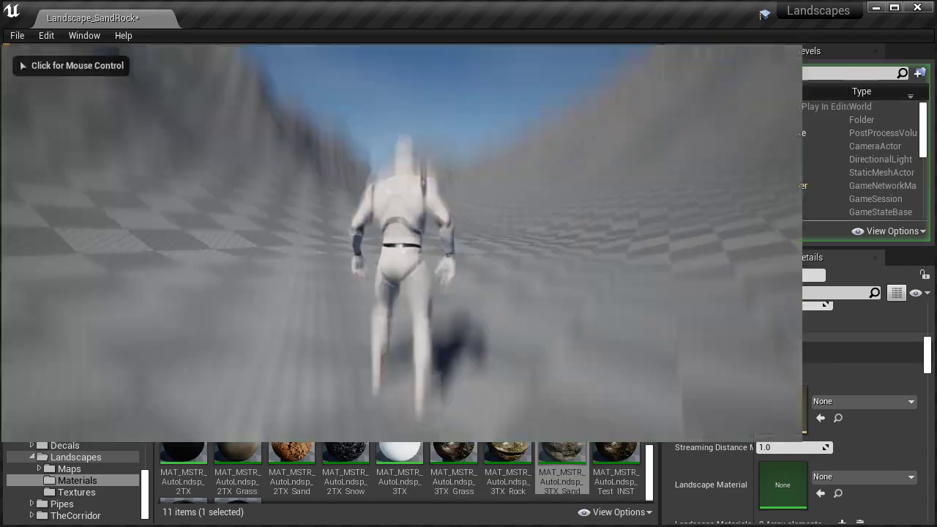
pyautogui.click(420, 278)
pyautogui.press('w')
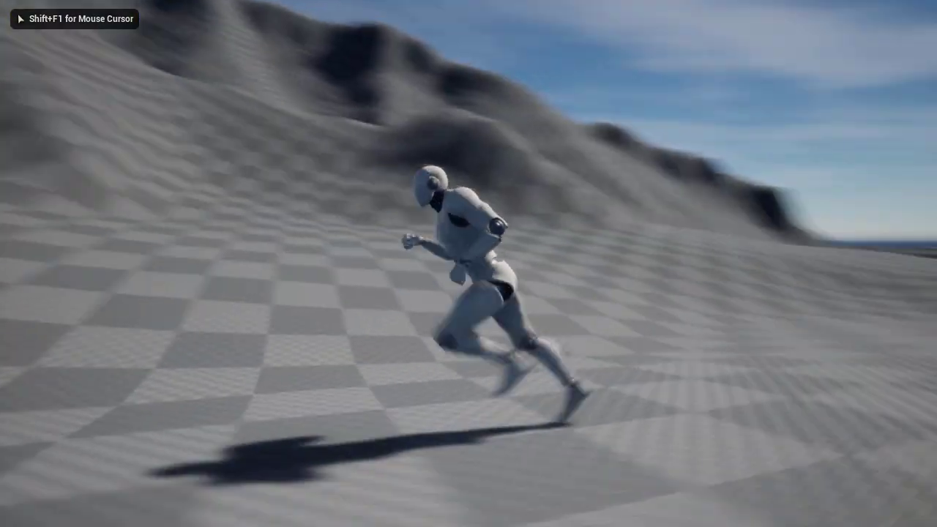
pyautogui.press('Escape')
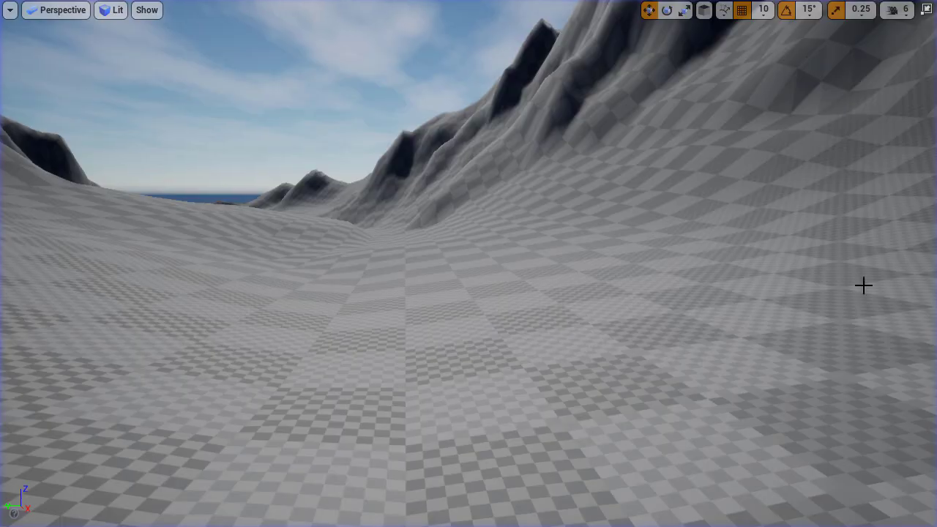
pyautogui.press('w')
pyautogui.moveTo(863, 285); pyautogui.dragTo(659, 285, button='right')
pyautogui.moveTo(820, 336); pyautogui.dragTo(791, 351, button='right')
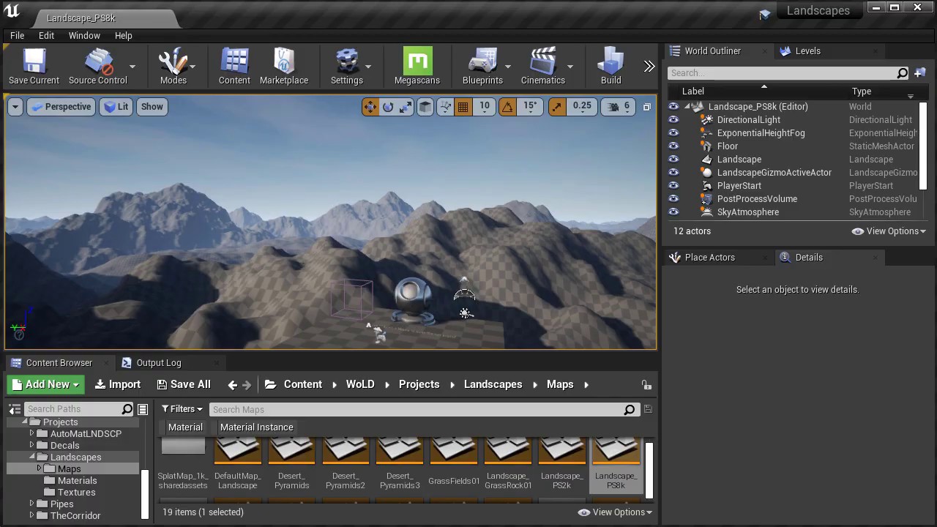
# Assign MAT_MSTR_AutoLndsp_3TX_SandRock_INST from the Landscapes Materials folder as the Landscape Material of the Landscape actor
pyautogui.click(505, 257)
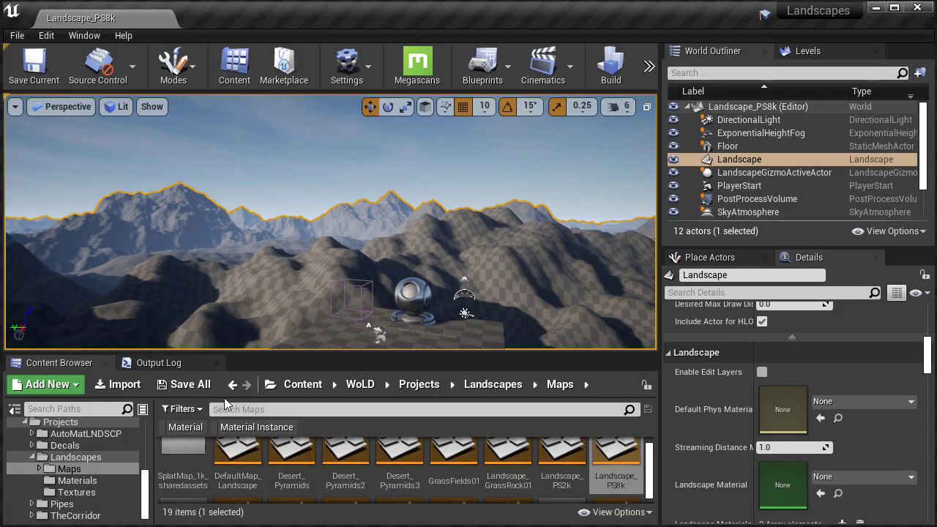
pyautogui.click(85, 480)
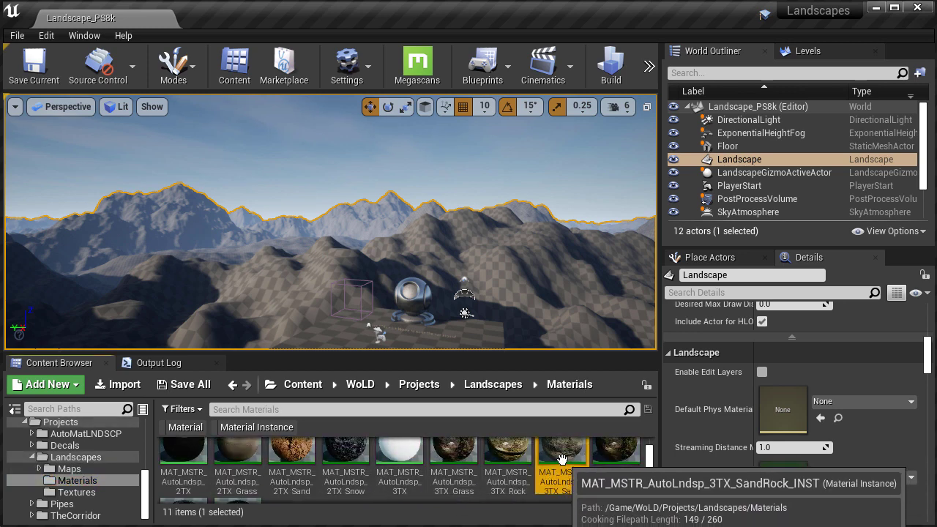
pyautogui.moveTo(796, 485); pyautogui.dragTo(796, 485)
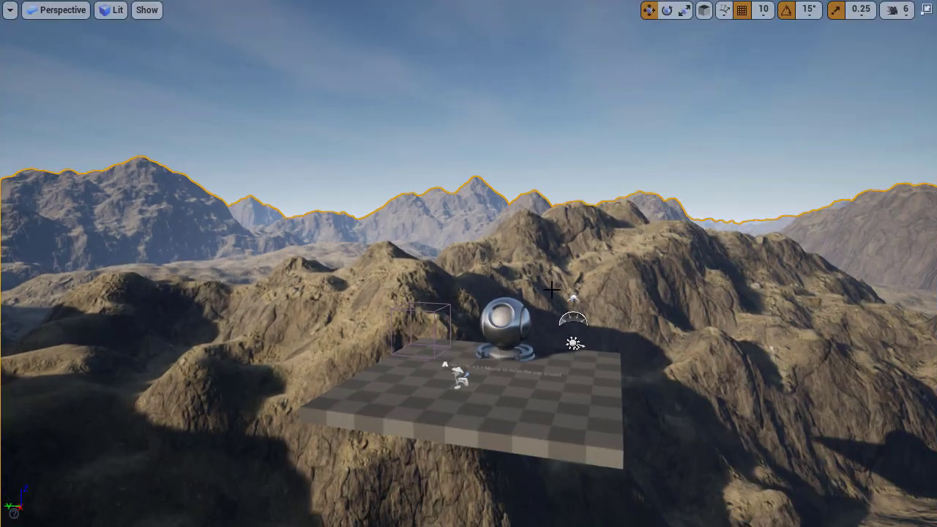
# Fly down to the sandy hills, play the level from there and run the mannequin across the terrain to inspect the sand and rock material
pyautogui.moveTo(551, 288); pyautogui.dragTo(492, 299, button='right')
pyautogui.press('w')
pyautogui.rightClick(465, 296)
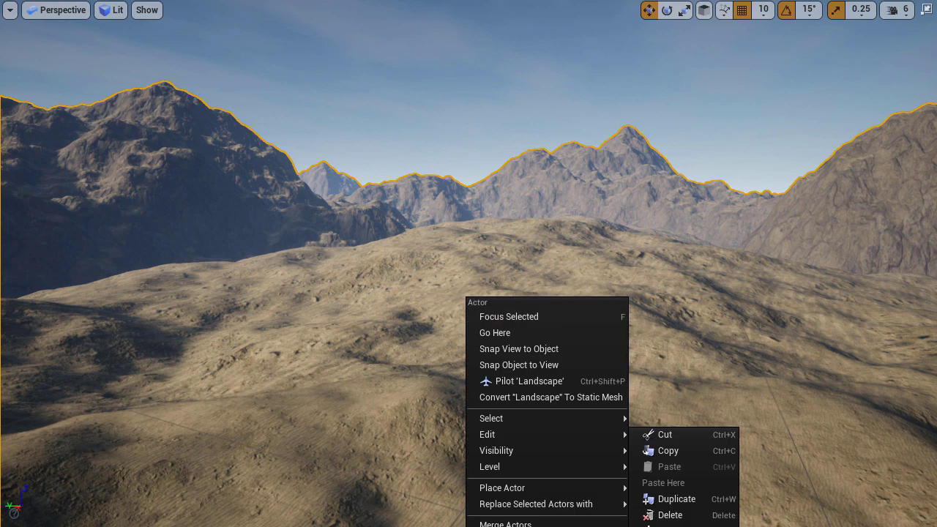
pyautogui.press('Escape')
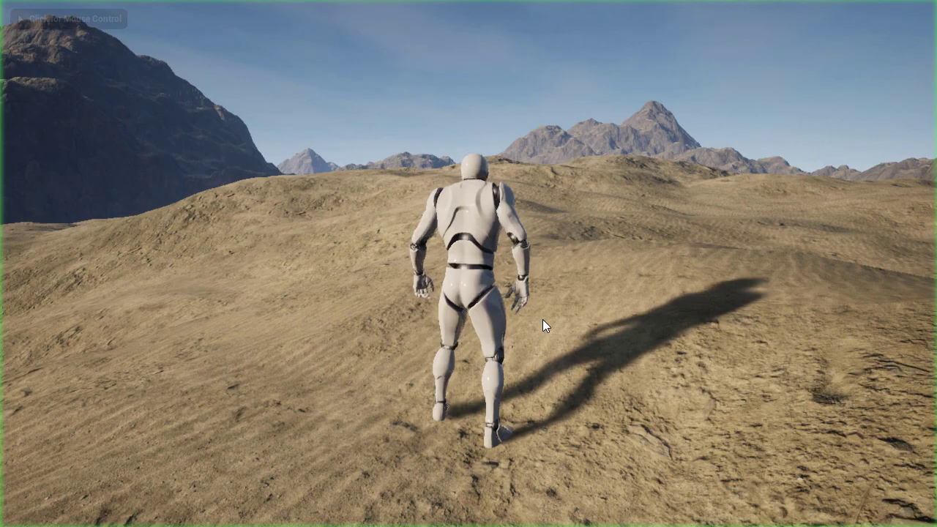
pyautogui.click(542, 319)
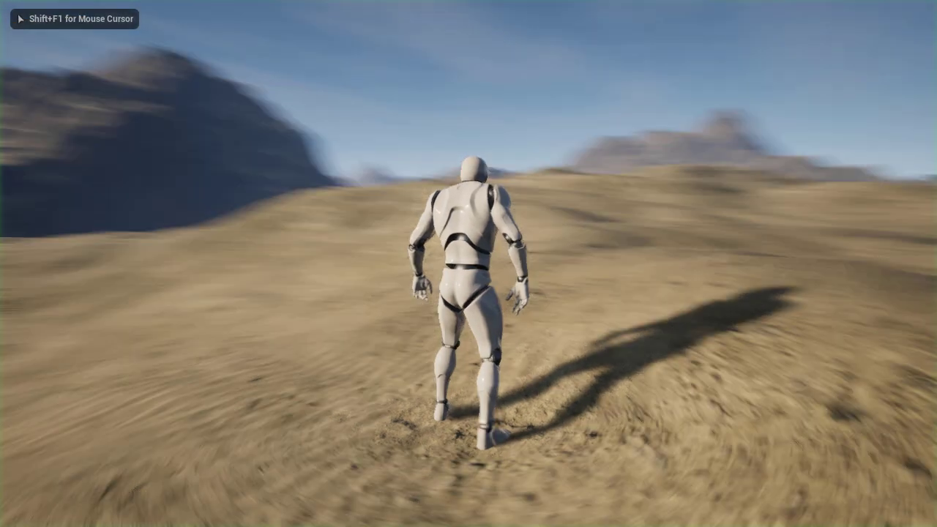
pyautogui.press('w')
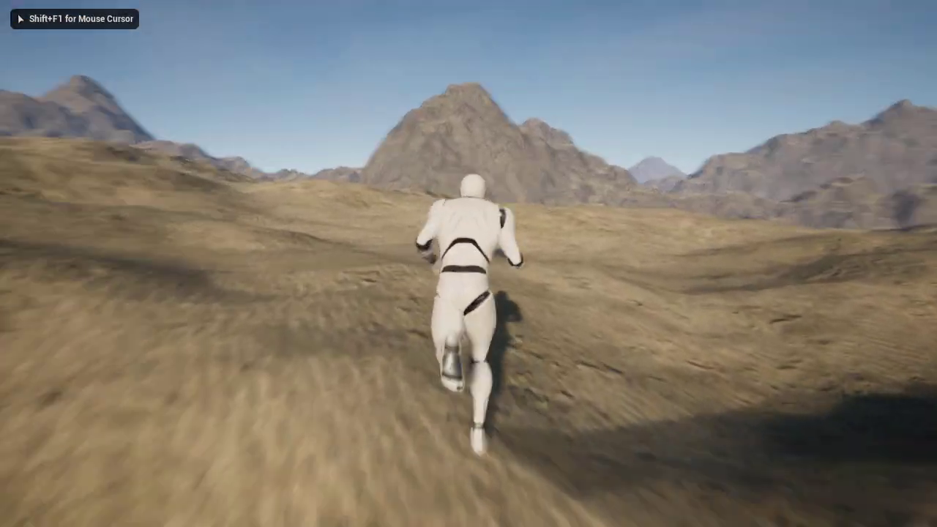
pyautogui.press('a')
pyautogui.press('w')
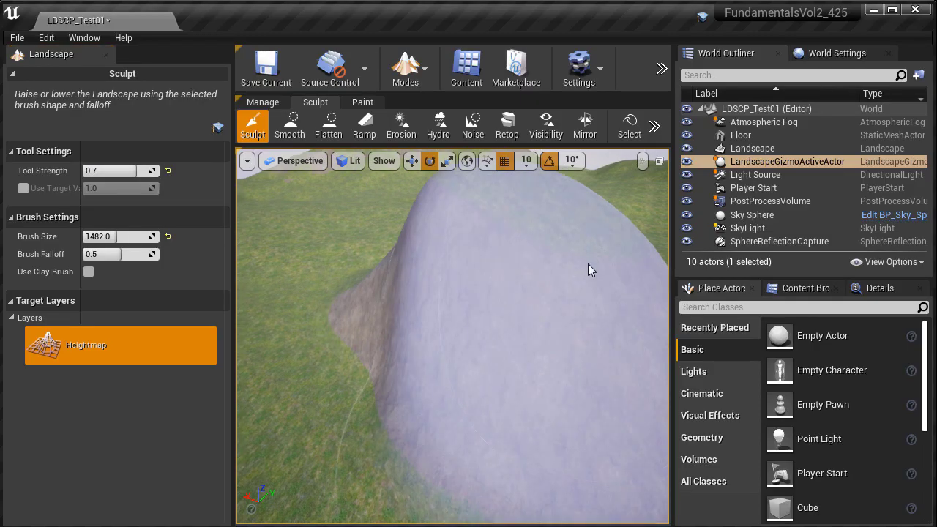
# Lower the grassy terrain beside the sculpted rocky mound in LDSCP_Test01 with the Sculpt tool
pyautogui.moveTo(588, 264)
pyautogui.mouseDown(button='right')
pyautogui.moveTo(622, 303)
pyautogui.moveTo(626, 318)
pyautogui.moveTo(615, 315)
pyautogui.mouseUp(button='right')
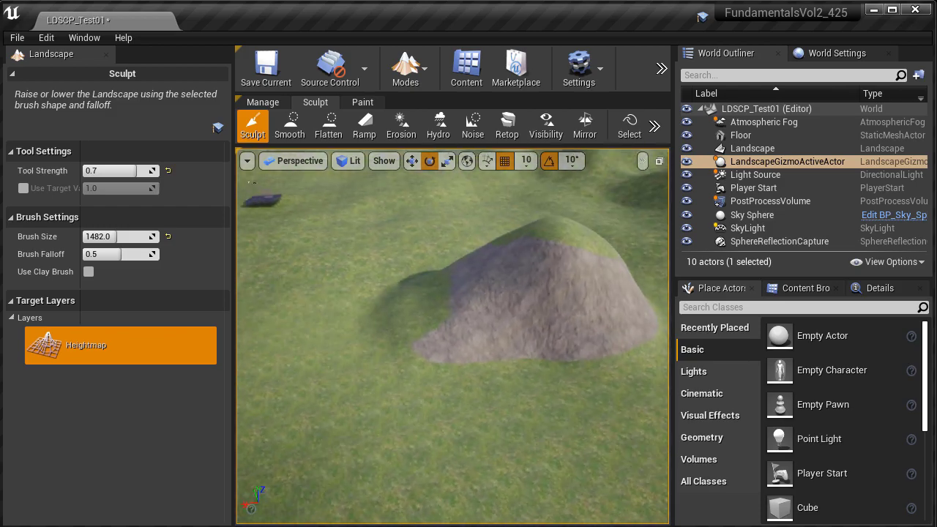
pyautogui.moveTo(381, 322)
pyautogui.keyDown('shift'); pyautogui.mouseDown()
pyautogui.moveTo(477, 310)
pyautogui.moveTo(433, 209)
pyautogui.mouseUp(); pyautogui.keyUp('shift')
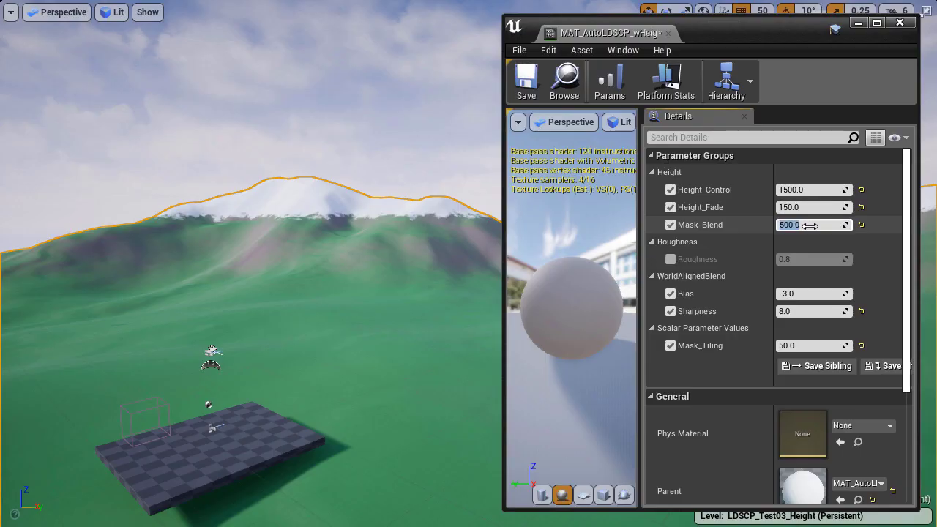
# Set Mask_Blend to 100 in the height-based auto landscape material instance of the snow-capped terrain
pyautogui.press('BackSpace')
pyautogui.press('BackSpace')
pyautogui.press('BackSpace')
pyautogui.write('1')
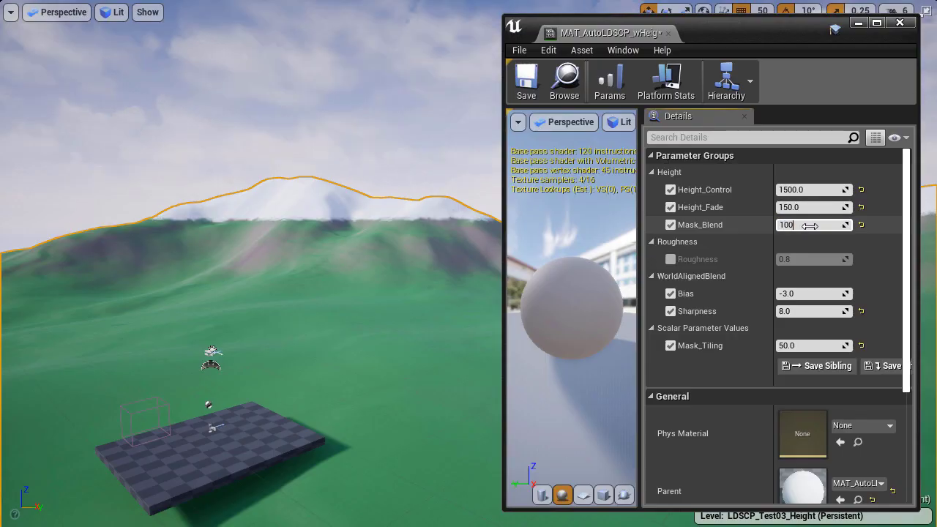
pyautogui.press('Return')
# Set Dirt/Rock_Sharpness to 25 and try Edge_Blend_Intensity at 1 and 2 in the three-texture landscape material instances
pyautogui.write('5')
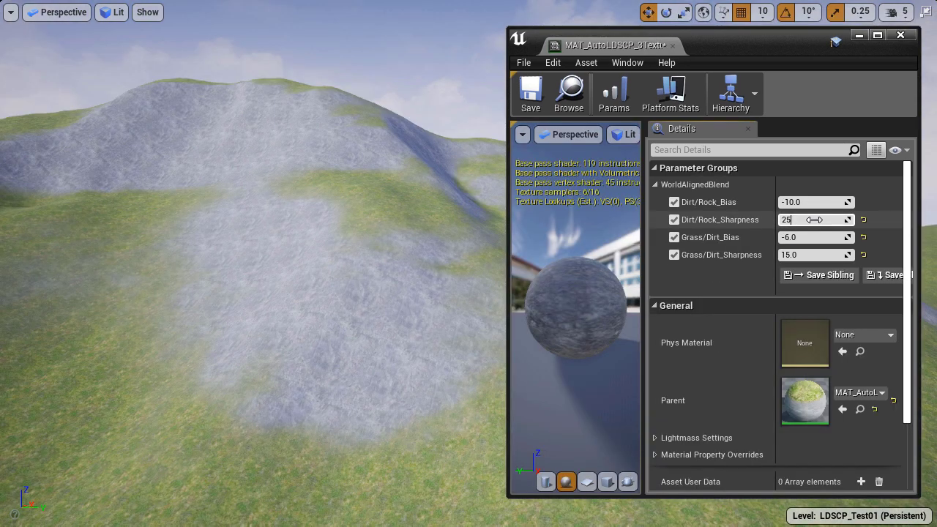
pyautogui.press('Return')
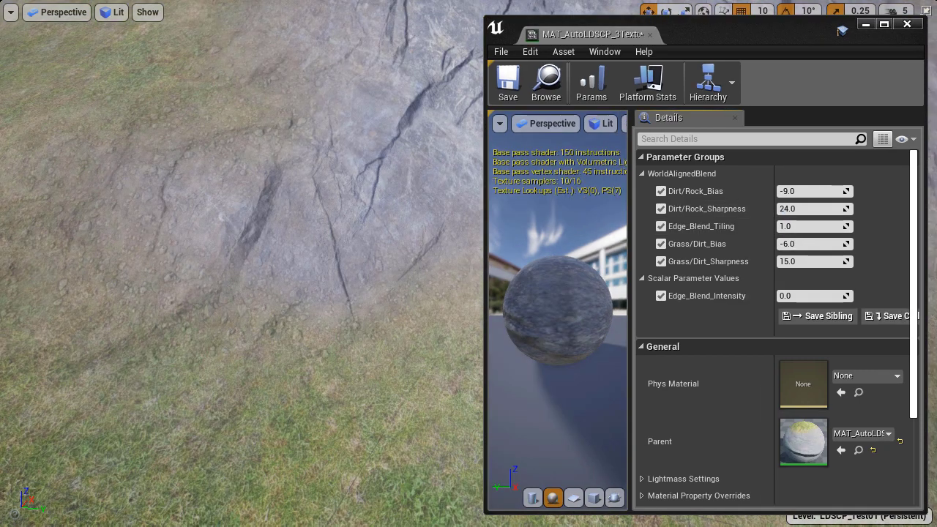
pyautogui.click(805, 296)
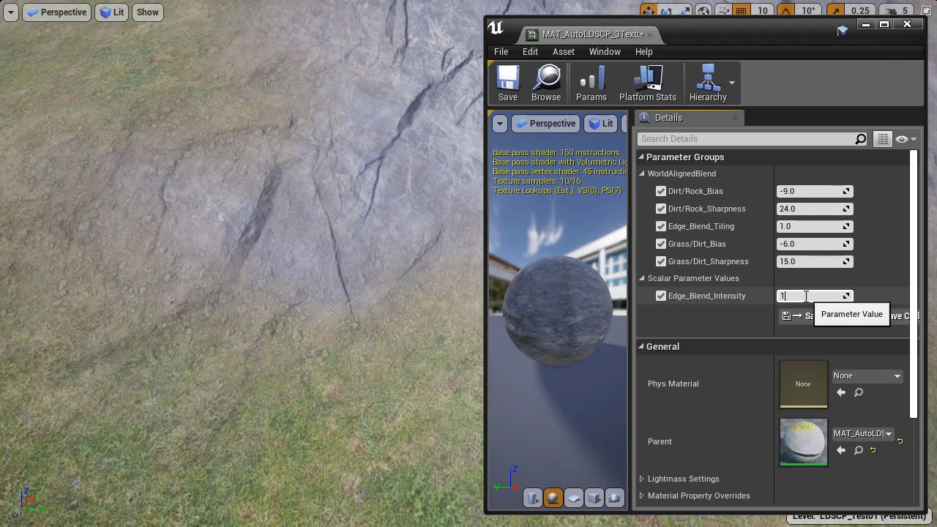
pyautogui.write('1')
pyautogui.press('Return')
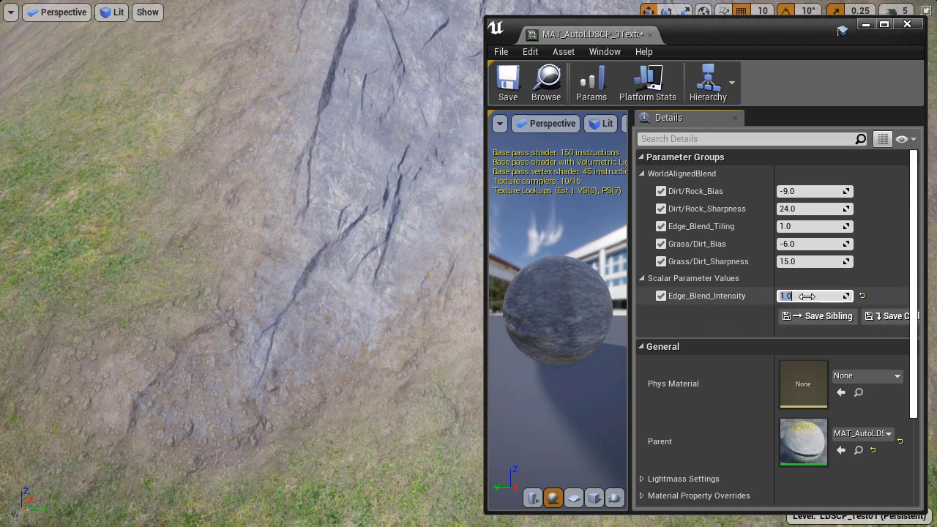
pyautogui.write('2')
pyautogui.press('Return')
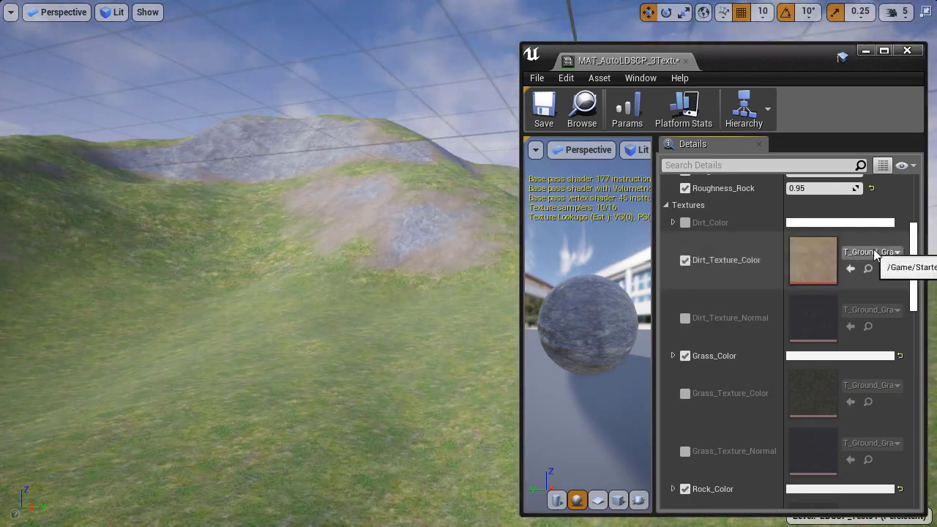
# Search for "rock" to set Dirt_Texture_Color to the basalt rock texture, and enable Dirt_Color and open its colour for editing
pyautogui.click(871, 252)
pyautogui.write('ro')
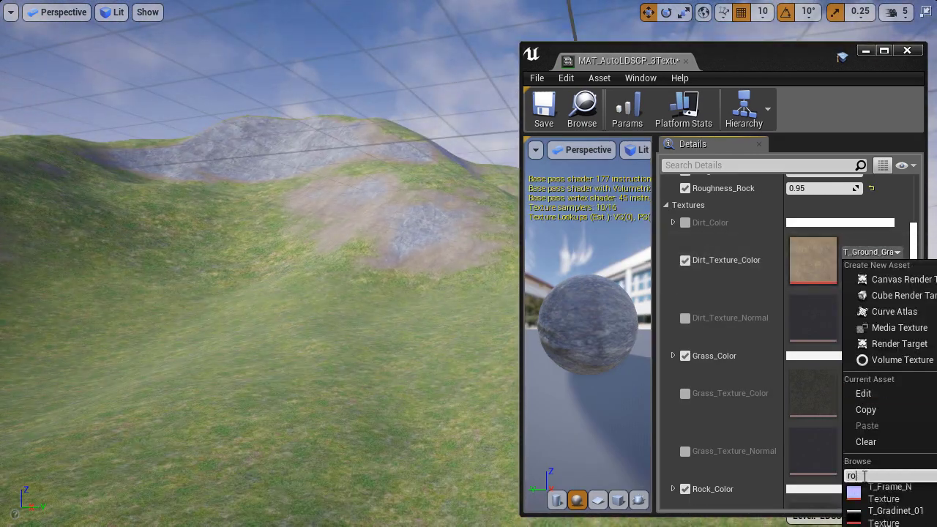
pyautogui.write('ck')
pyautogui.click(885, 494)
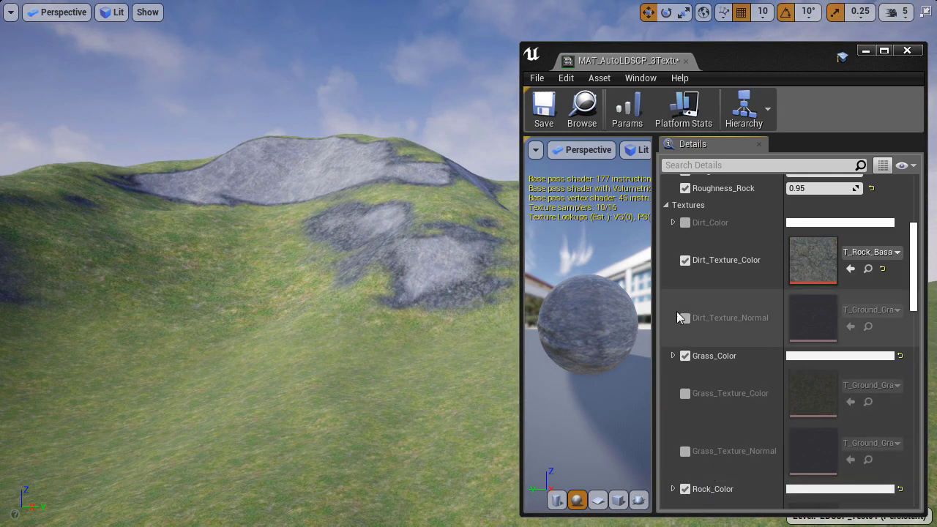
pyautogui.click(685, 222)
pyautogui.click(826, 223)
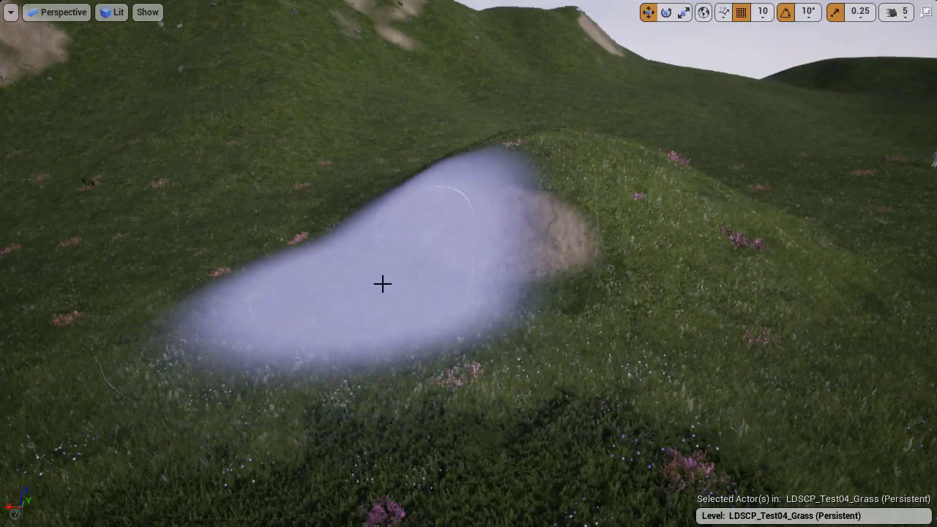
# Sculpt the grassy mound in LDSCP_Test04_Grass to expose dirt slopes, and inspect the grass, flowers and rocks on it
pyautogui.moveTo(382, 284); pyautogui.dragTo(656, 261)
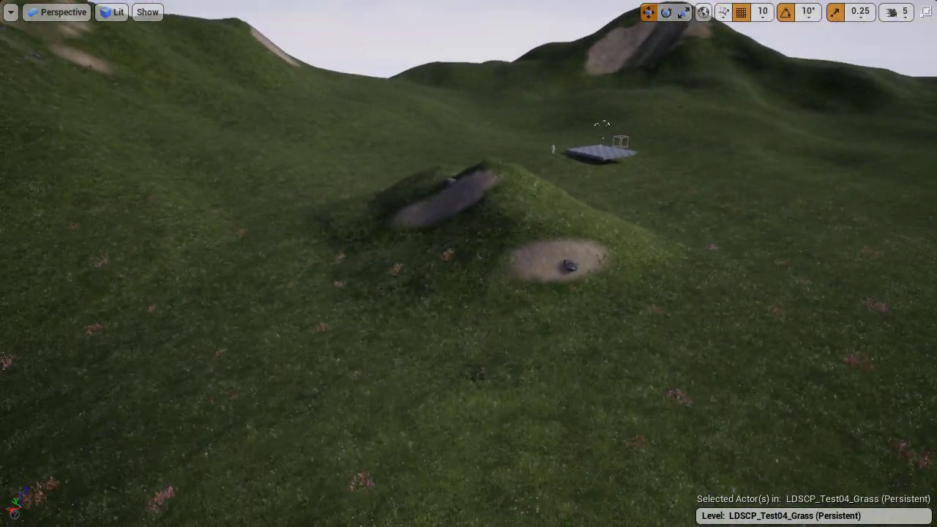
pyautogui.moveTo(644, 265)
pyautogui.mouseDown()
pyautogui.moveTo(459, 267)
pyautogui.moveTo(272, 307)
pyautogui.moveTo(483, 250)
pyautogui.moveTo(430, 264)
pyautogui.moveTo(657, 290)
pyautogui.moveTo(203, 374)
pyautogui.moveTo(529, 288)
pyautogui.moveTo(570, 261)
pyautogui.moveTo(705, 268)
pyautogui.mouseUp()
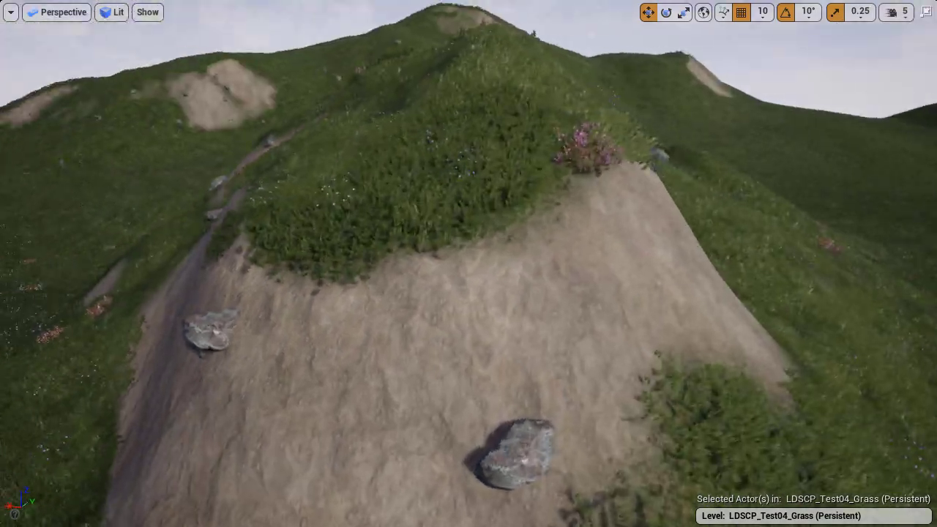
pyautogui.moveTo(468, 264); pyautogui.dragTo(556, 213, button='right')
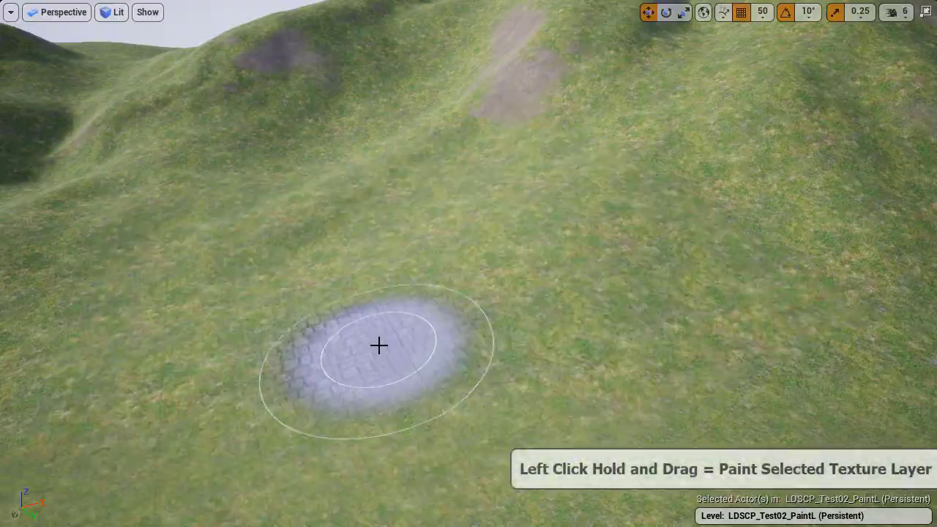
# Paint a cobblestone path across the grass in LDSCP_Test02_PaintL with the CobbleStone layer
pyautogui.moveTo(378, 345)
pyautogui.mouseDown()
pyautogui.moveTo(345, 383)
pyautogui.moveTo(423, 393)
pyautogui.mouseUp()
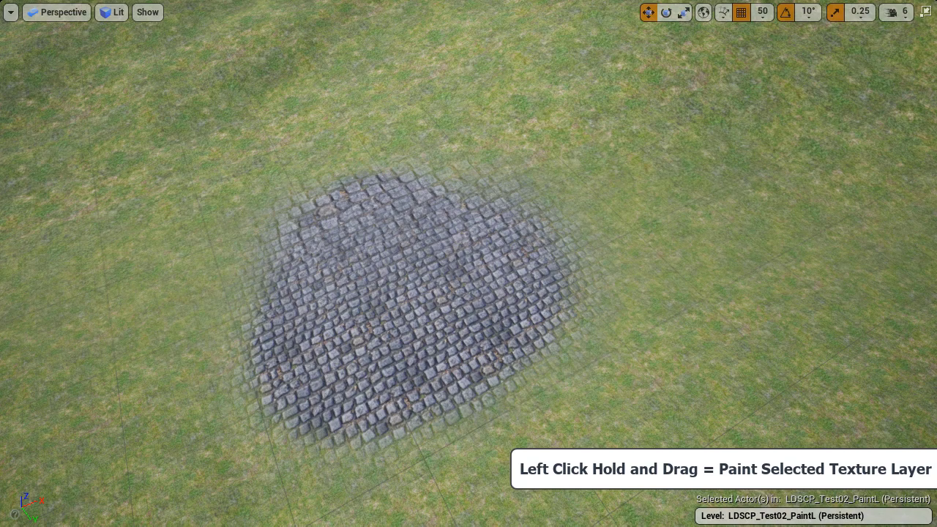
pyautogui.moveTo(440, 352)
pyautogui.mouseDown()
pyautogui.moveTo(441, 426)
pyautogui.moveTo(432, 410)
pyautogui.mouseUp()
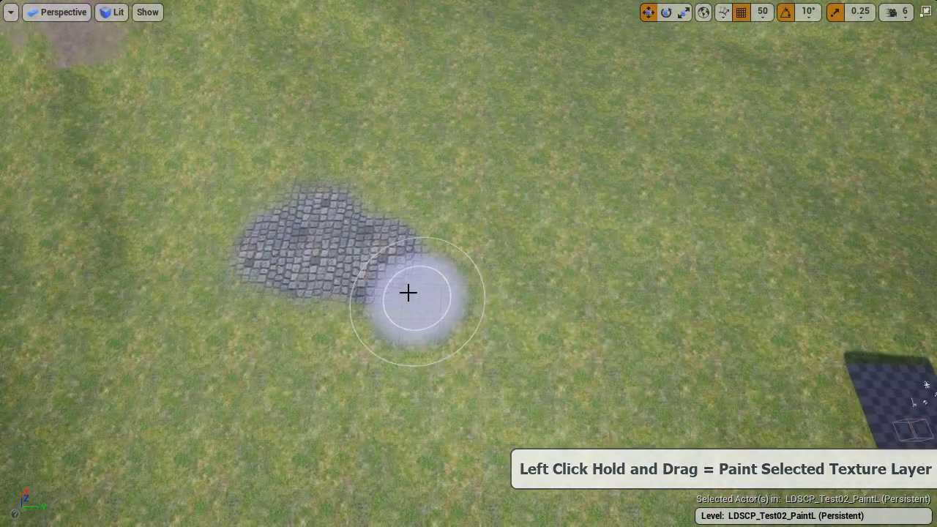
pyautogui.moveTo(407, 293)
pyautogui.mouseDown()
pyautogui.moveTo(642, 210)
pyautogui.moveTo(383, 268)
pyautogui.moveTo(650, 224)
pyautogui.moveTo(663, 244)
pyautogui.mouseUp()
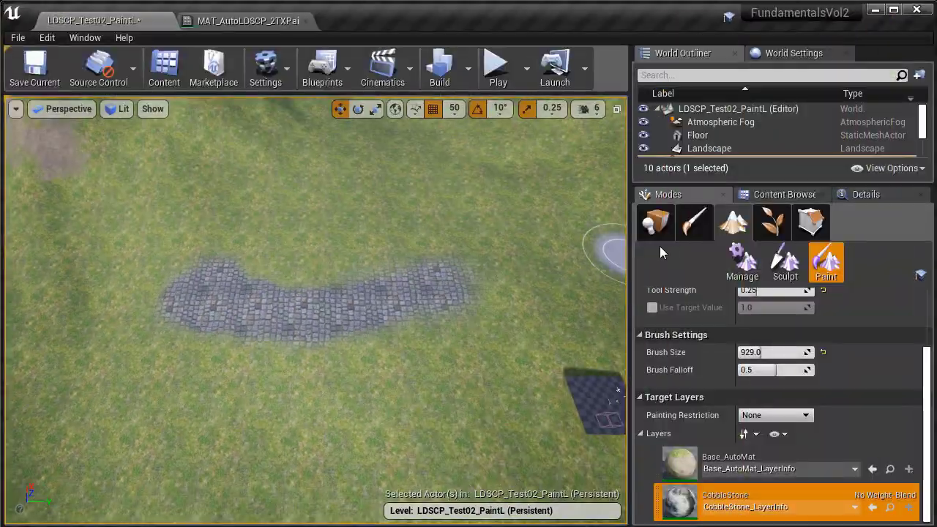